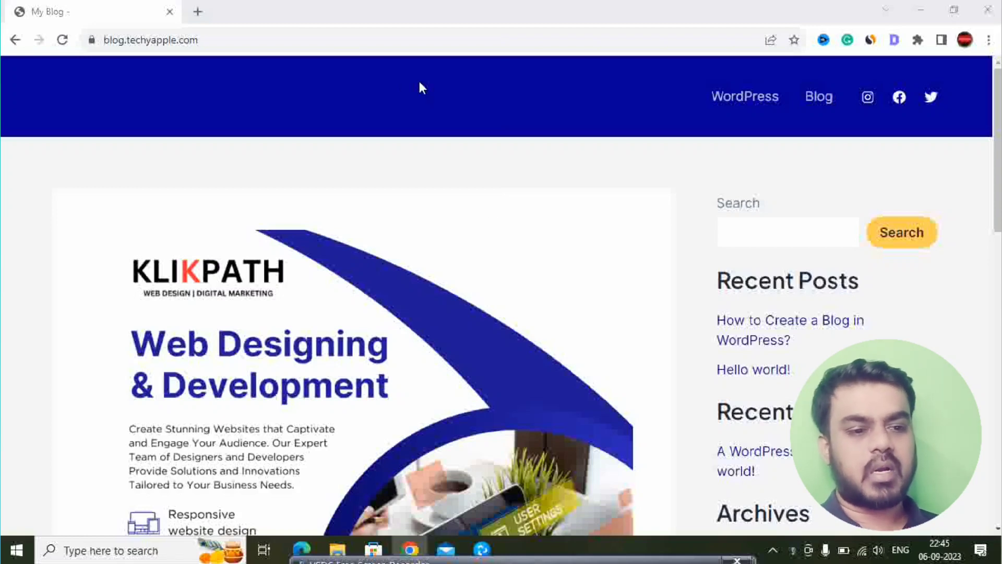
Step: Open the WordPress login page at blog.techyapple.com/wp-admin
left_click(365, 41)
left_click(373, 42)
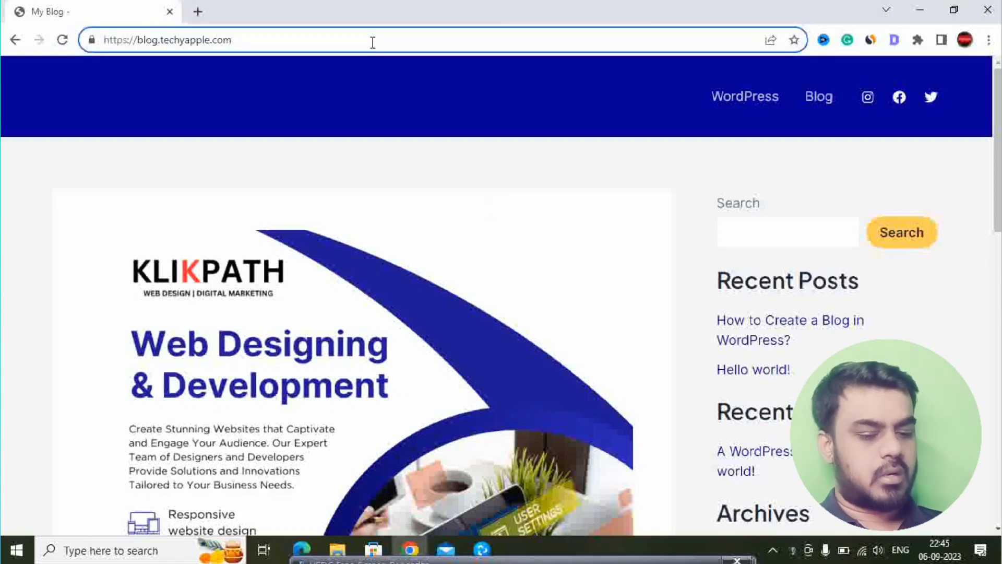
type("/wp")
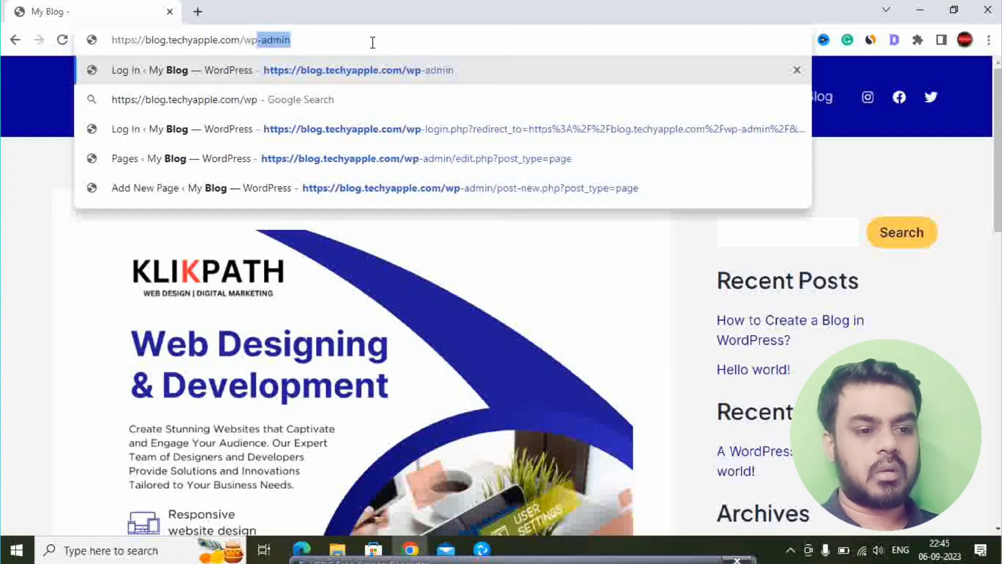
key("Return")
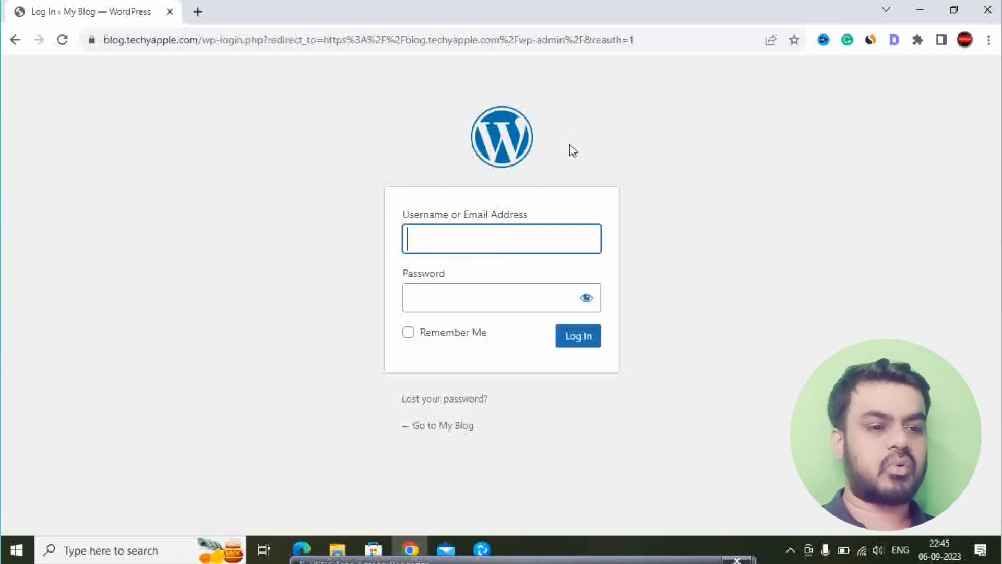
Step: Log in to the WordPress dashboard with the saved username and password
left_click(502, 243)
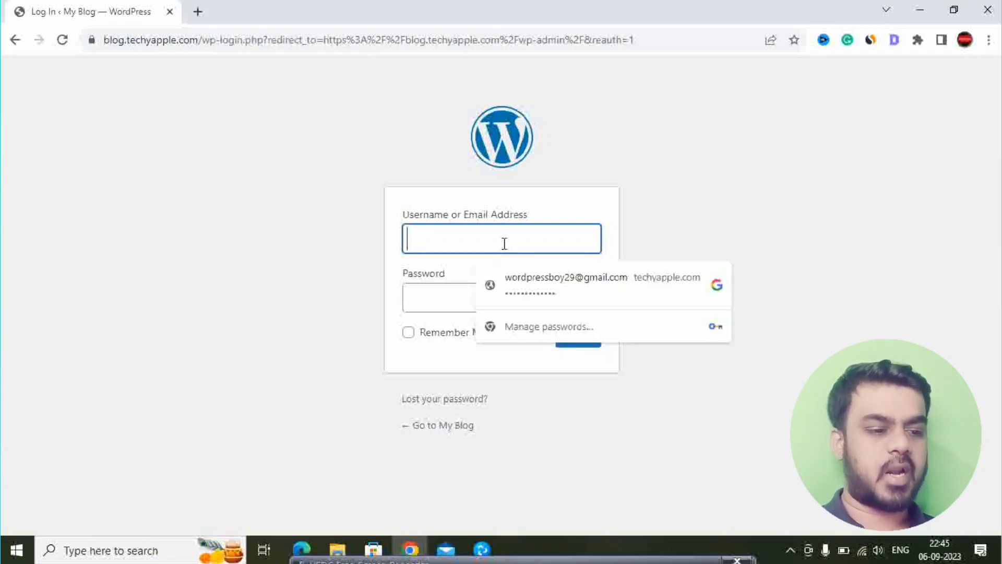
left_click(541, 295)
left_click(565, 345)
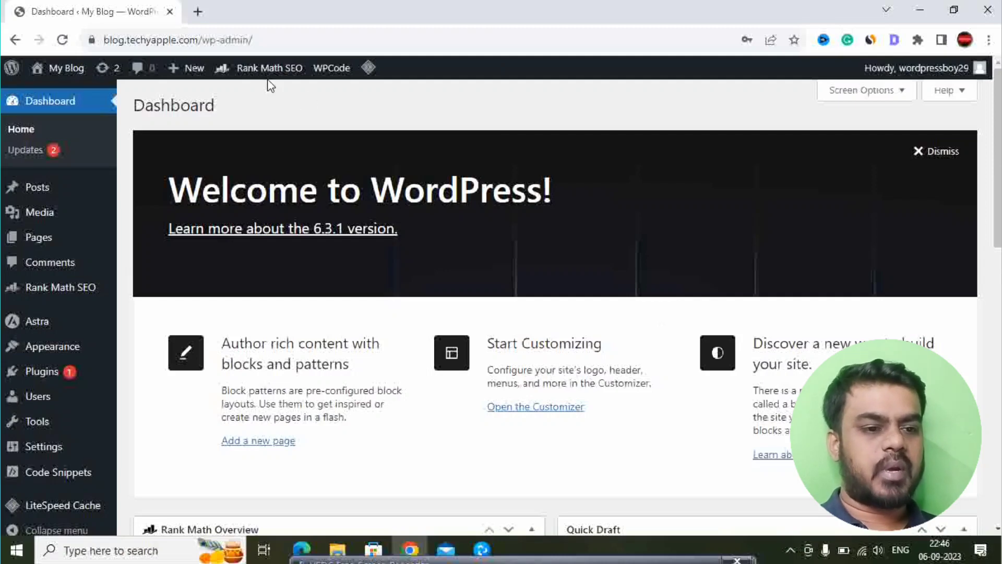
Step: Open the live blog at blog.techyapple.com in a new browser tab
left_click(198, 12)
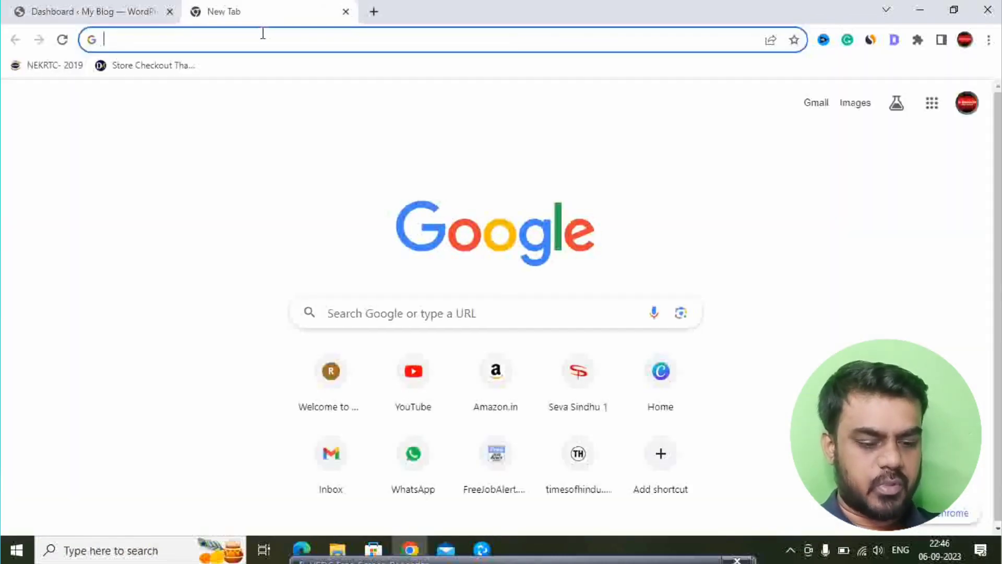
type("blog")
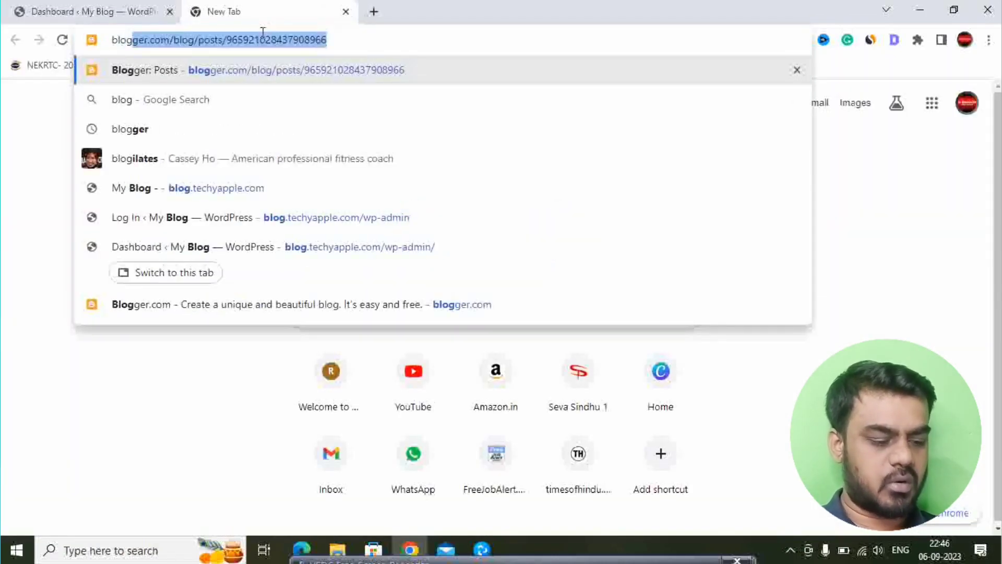
type(".")
key("Return")
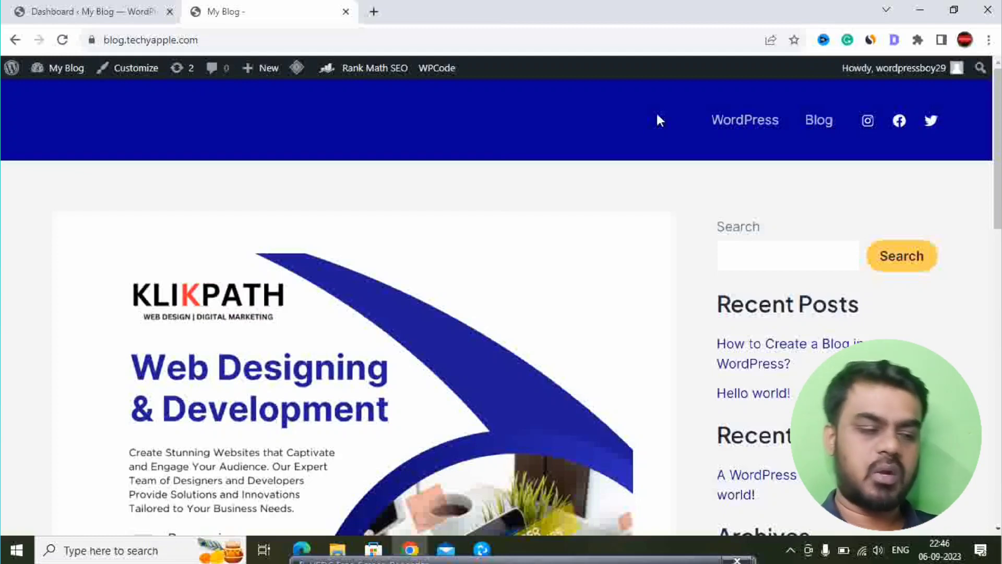
Step: Return to the WordPress dashboard and search the plugins available to add for "custom header"
left_click(122, 12)
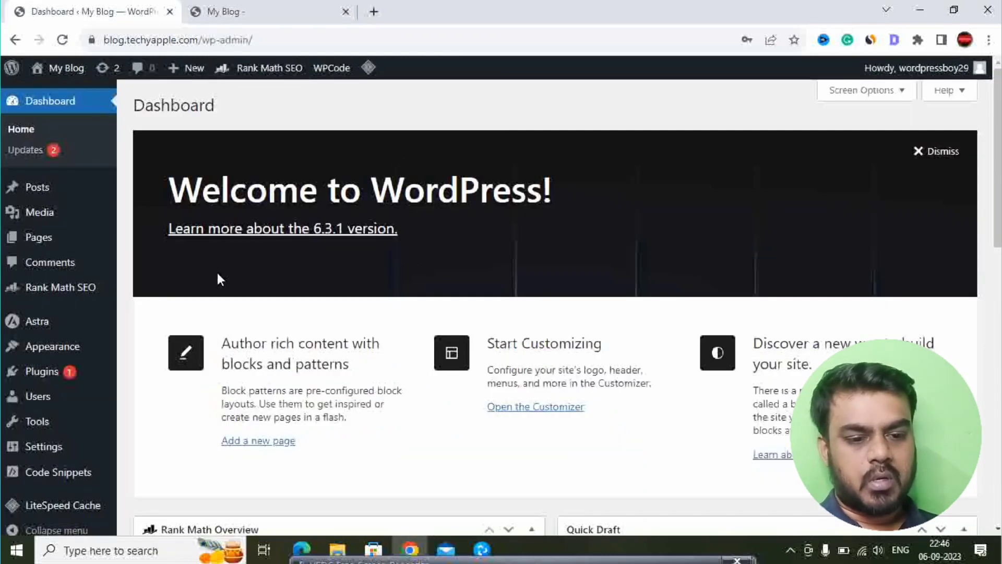
mouse_move(61, 378)
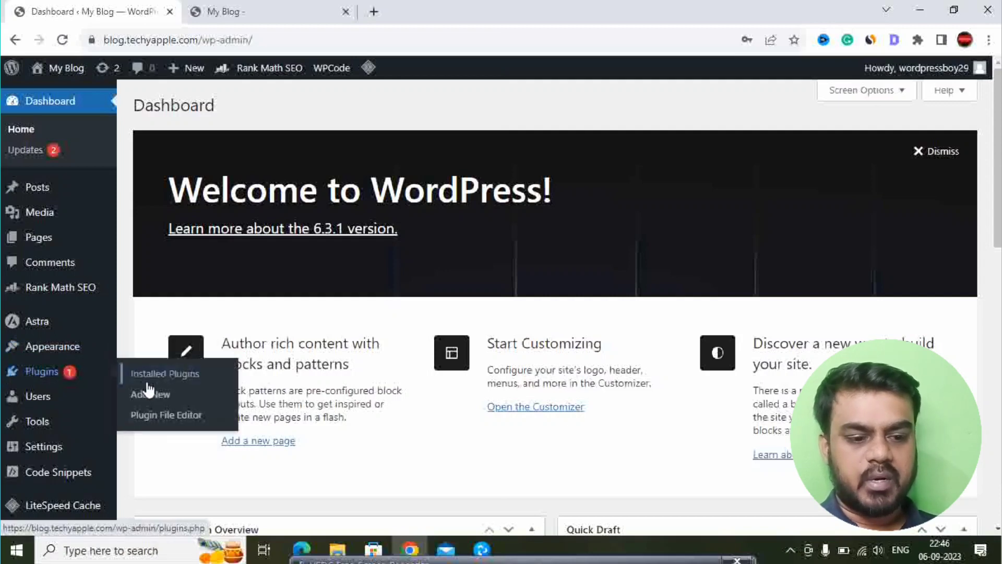
left_click(144, 396)
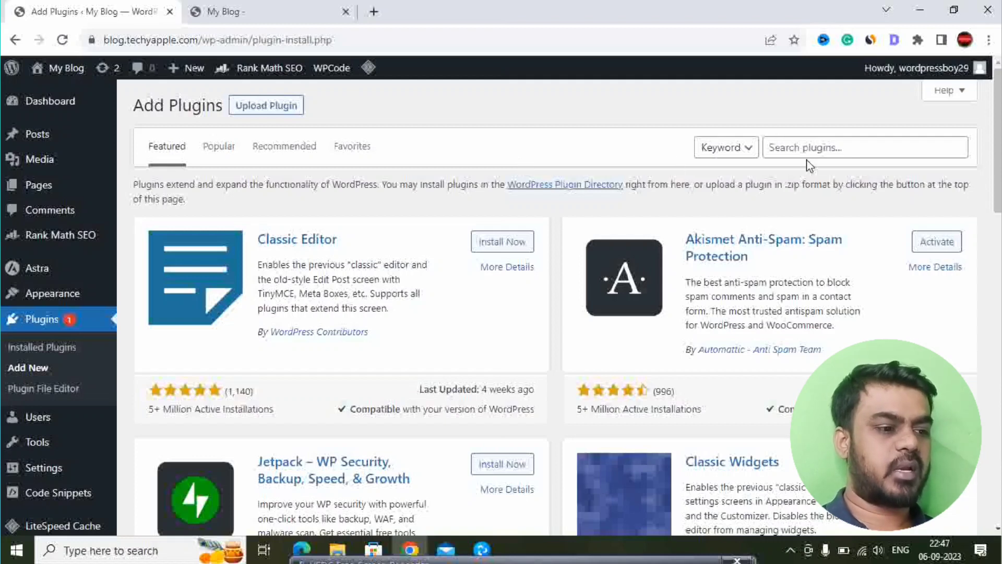
left_click(808, 147)
type("custom")
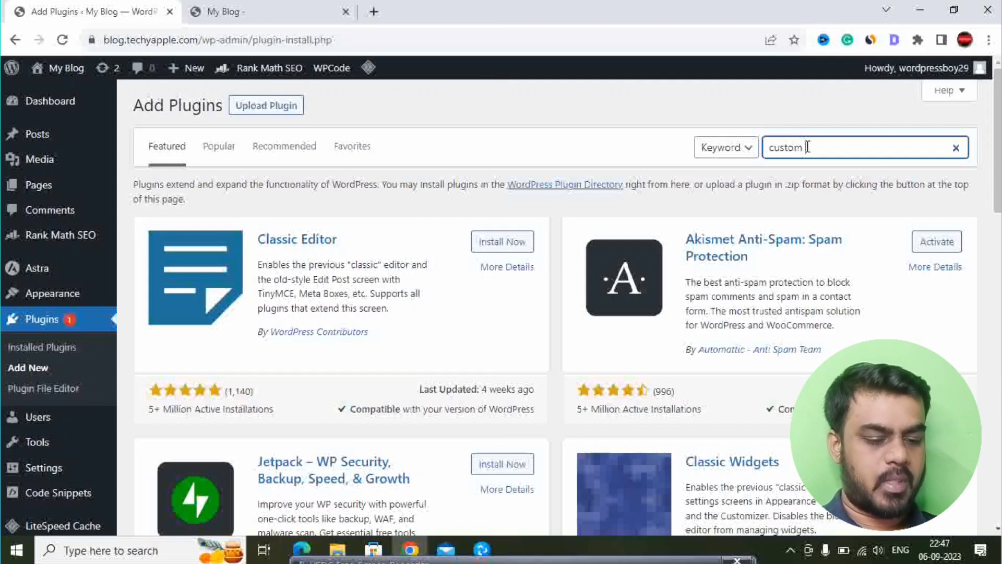
type(" header")
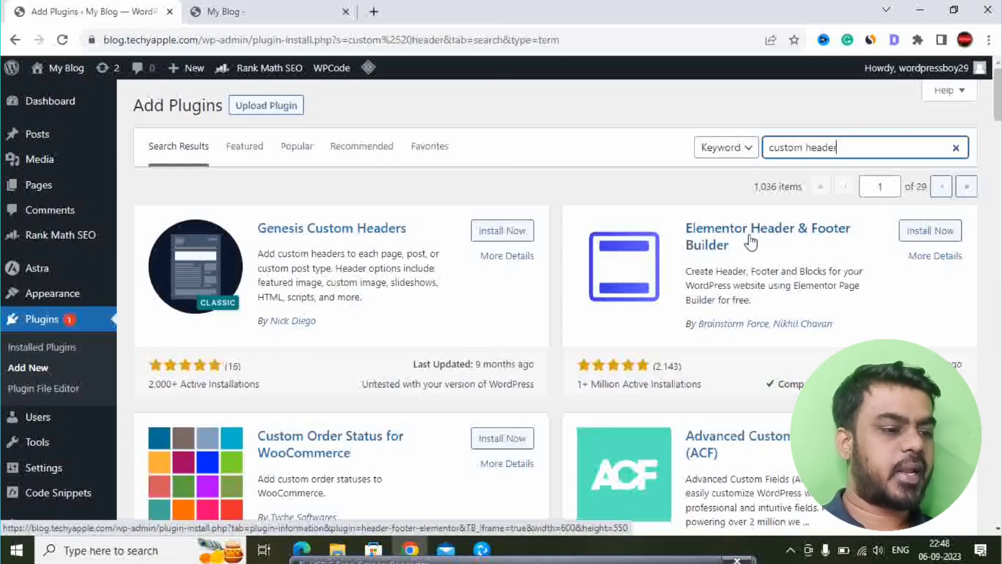
Step: Install and activate the Elementor Header & Footer Builder plugin and the Elementor plugin it requires
left_click(922, 234)
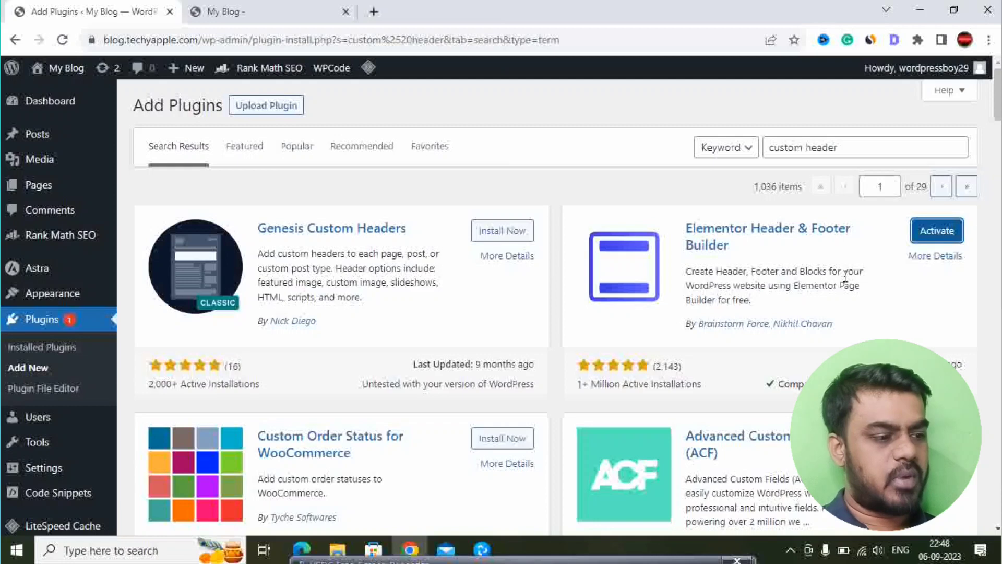
left_click(919, 237)
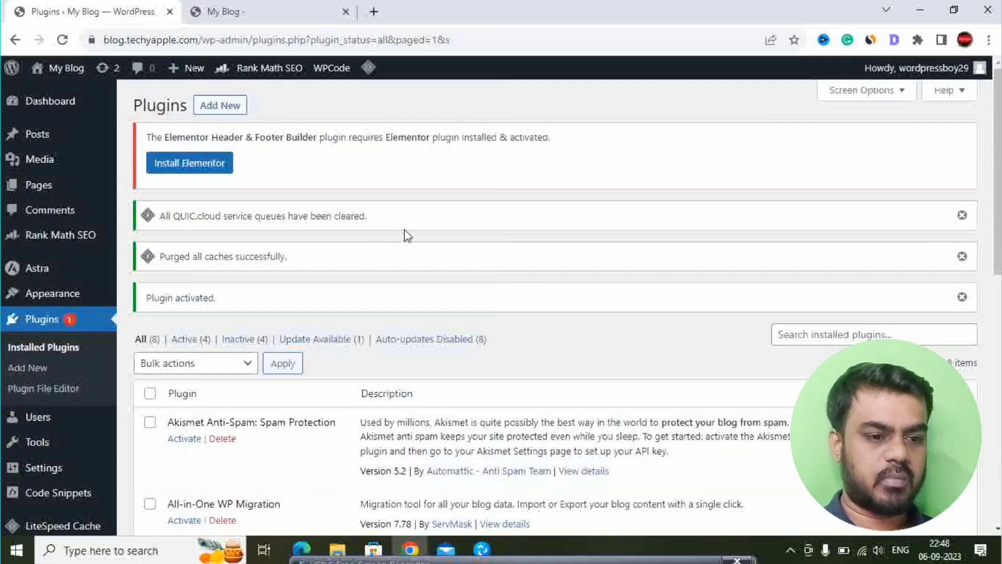
left_click(219, 173)
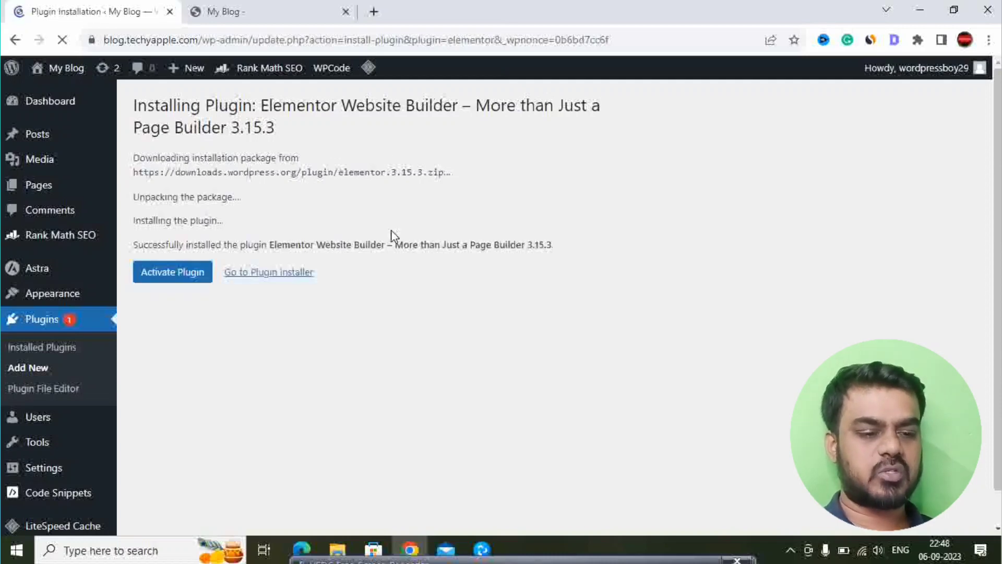
left_click(189, 273)
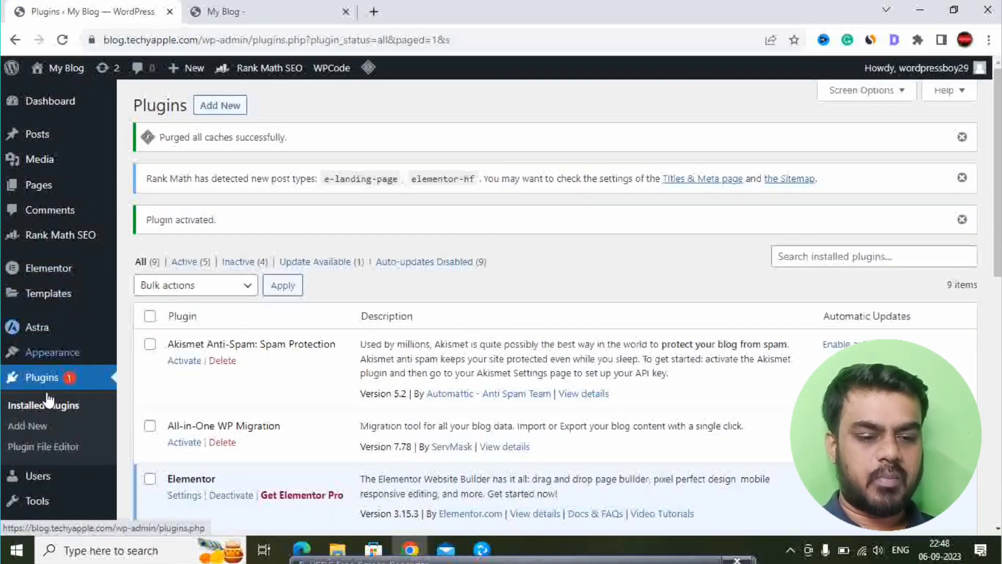
Step: Start a new template in Elementor Header & Footer Builder, skipping the introductory questionnaire
scroll(65, 255, "down", 3)
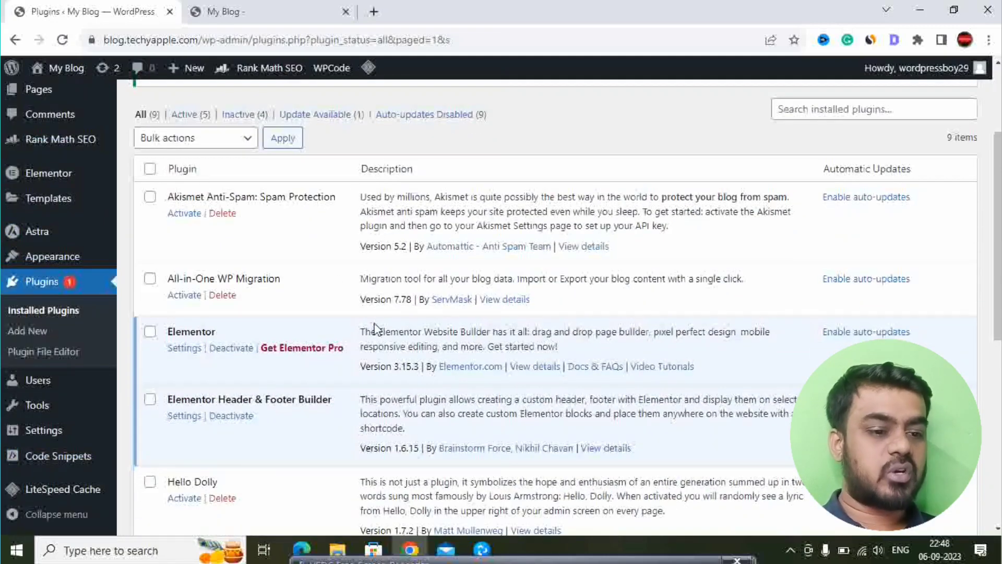
scroll(137, 293, "down", 2)
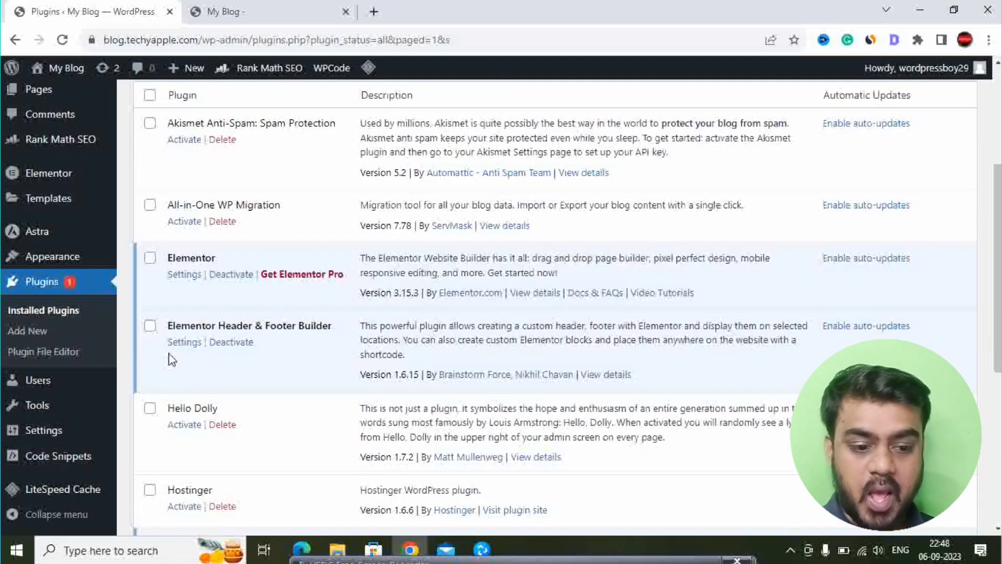
mouse_move(41, 258)
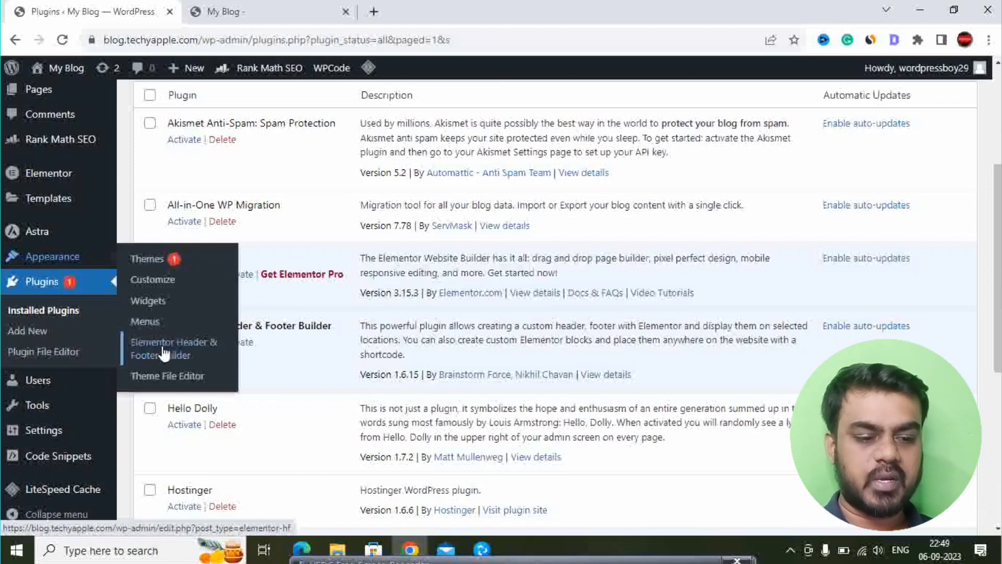
left_click(160, 361)
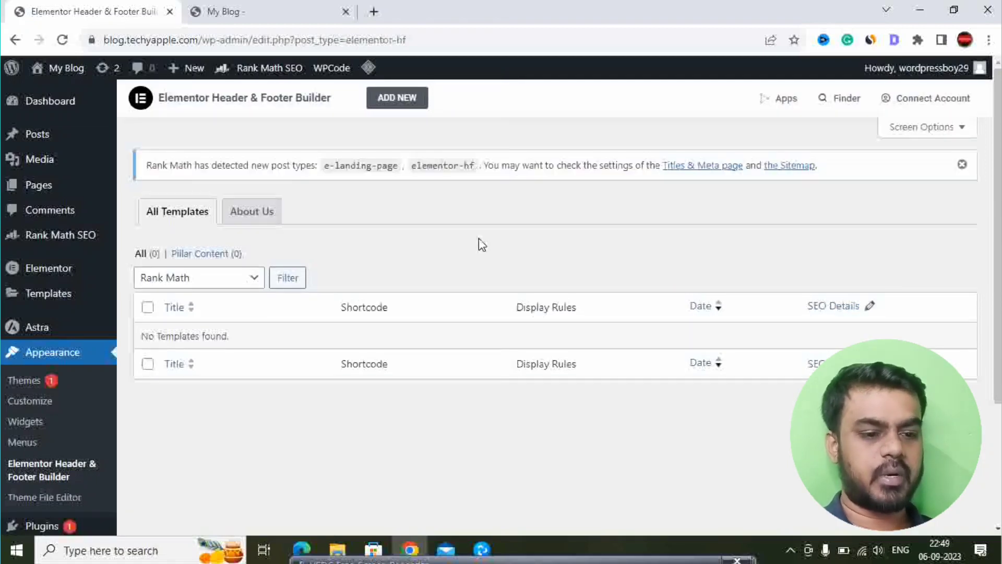
left_click(395, 101)
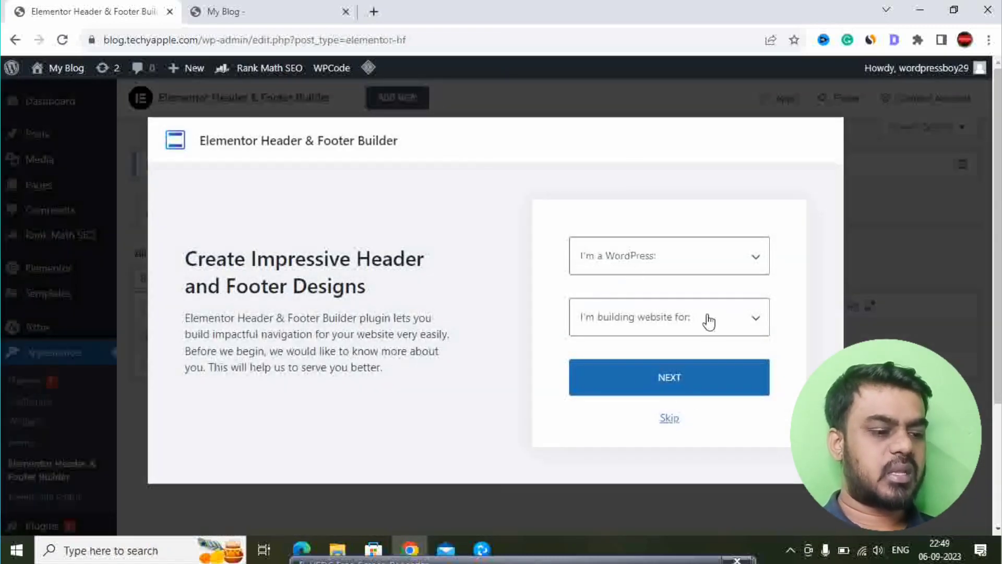
left_click(671, 420)
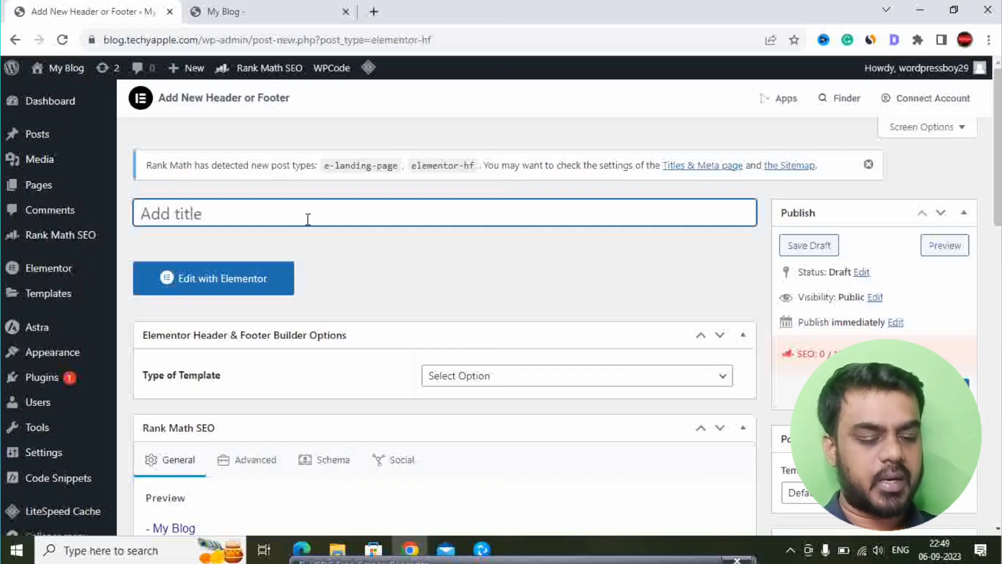
Step: Title the new template "Header" and set its template type to Header
type("Header")
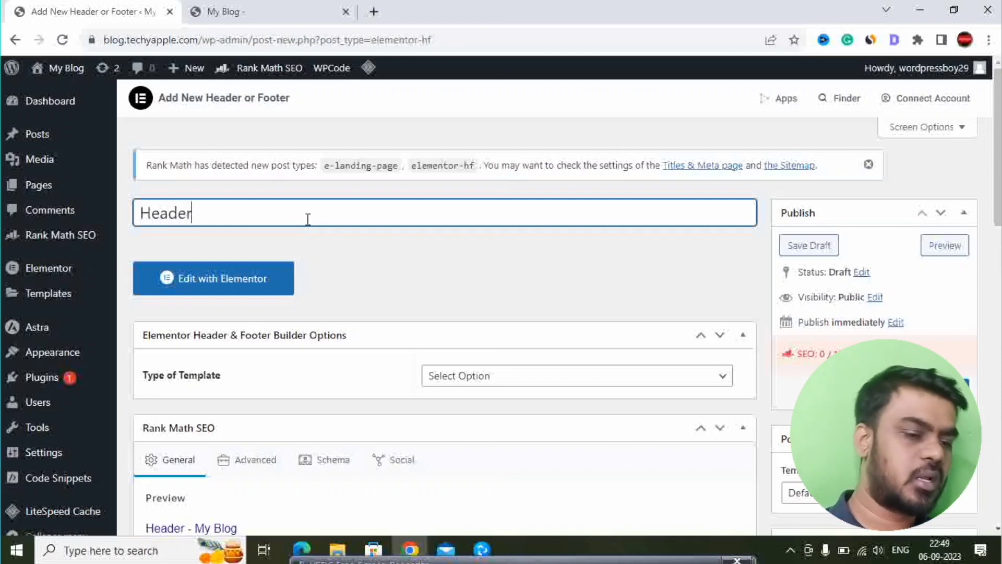
left_click(419, 280)
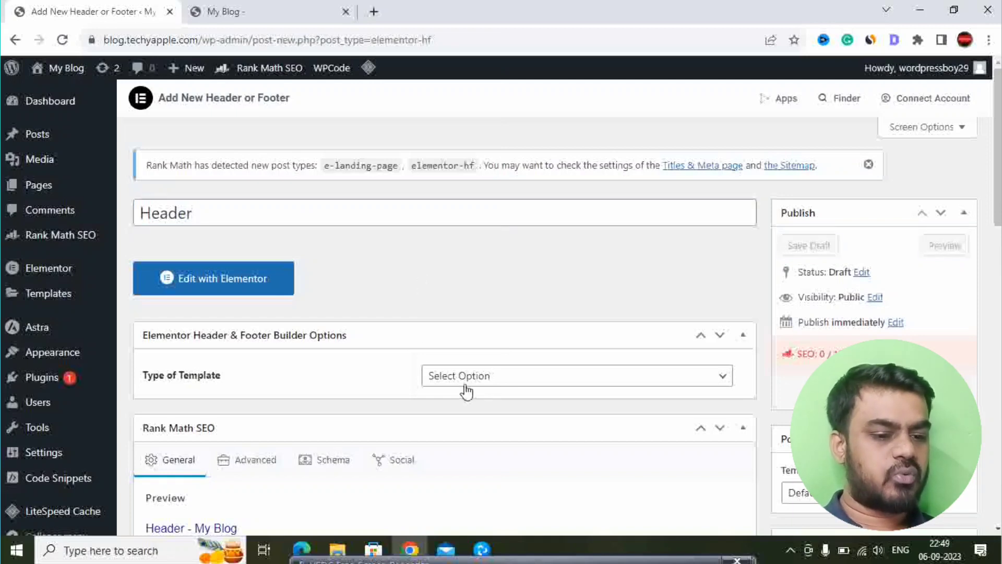
left_click(473, 381)
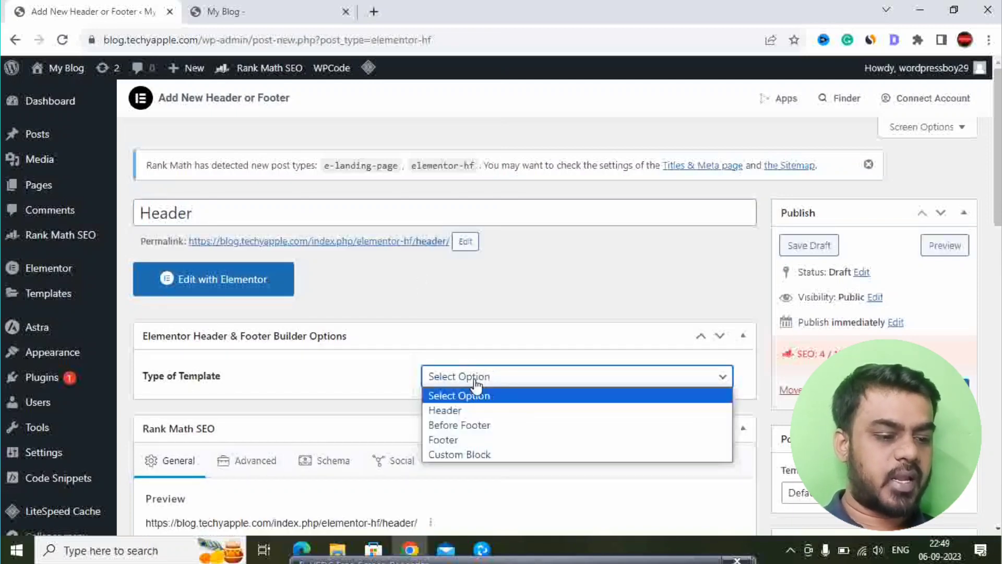
left_click(448, 410)
Step: Set the header template to display on the Entire Website and publish it
scroll(381, 349, "down", 4)
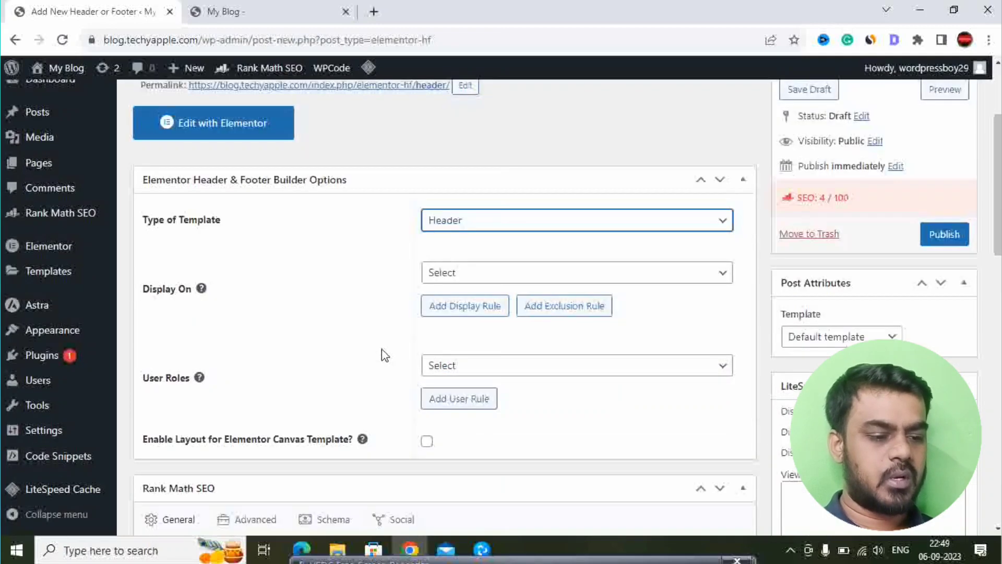
left_click(446, 210)
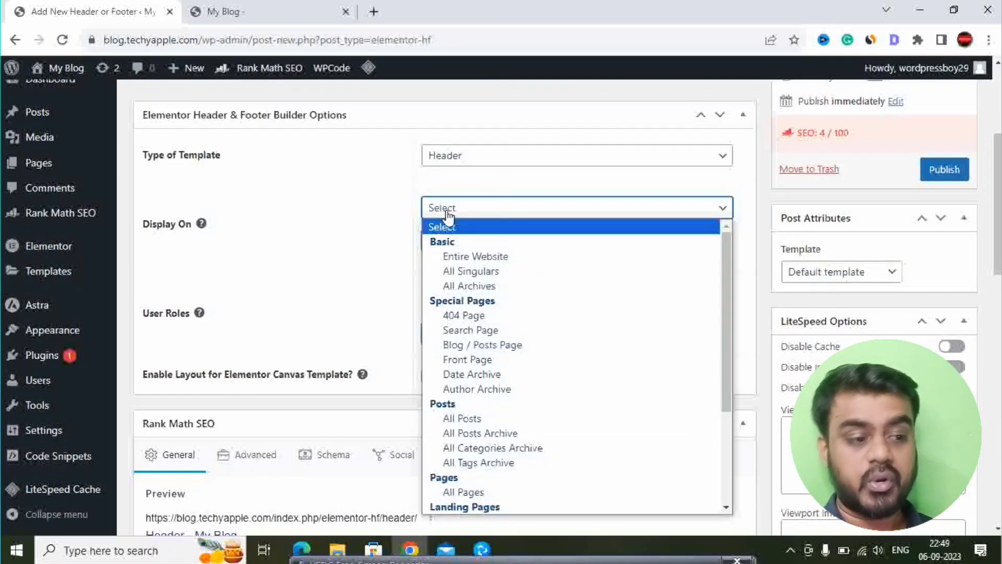
left_click(455, 256)
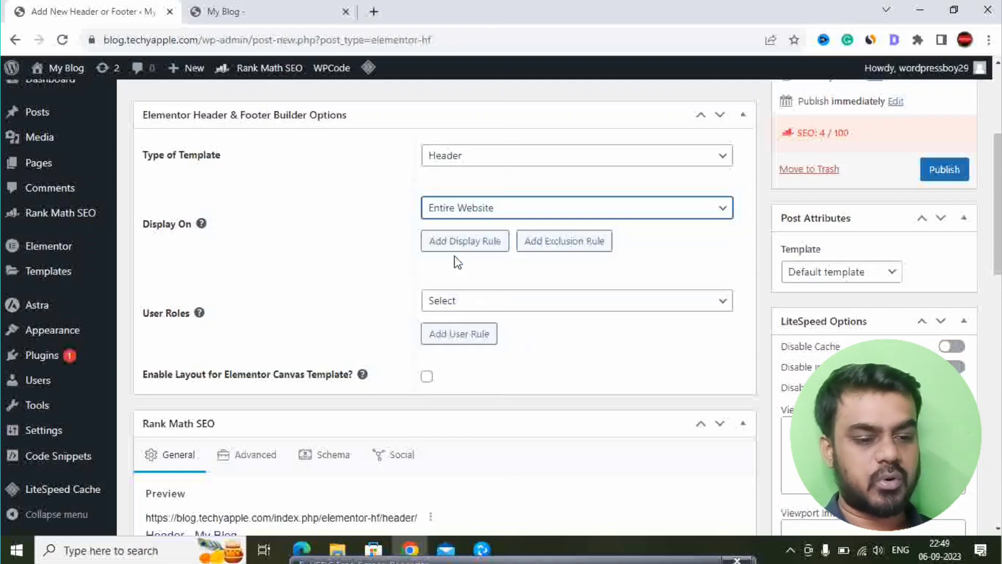
scroll(600, 284, "up", 5)
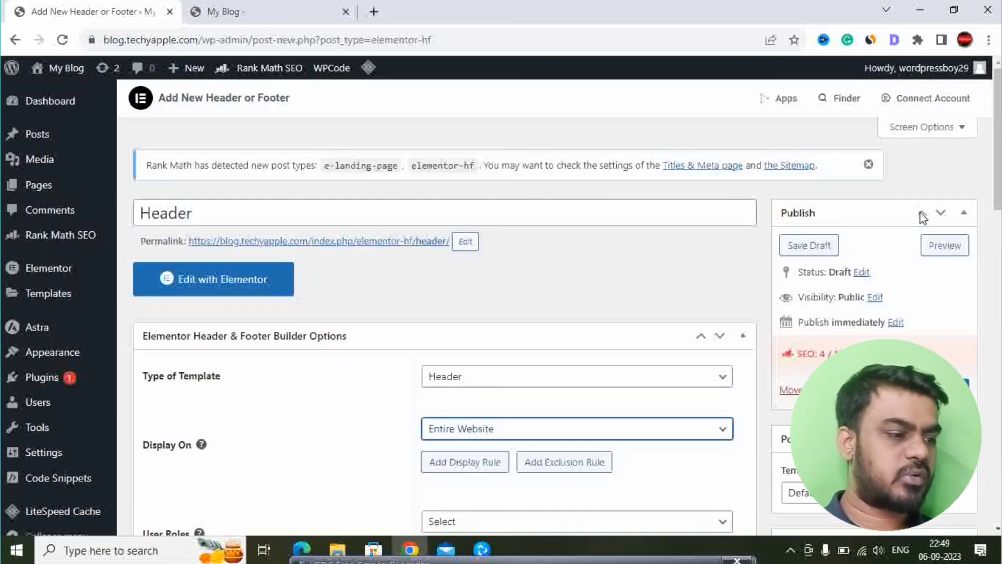
left_click(947, 389)
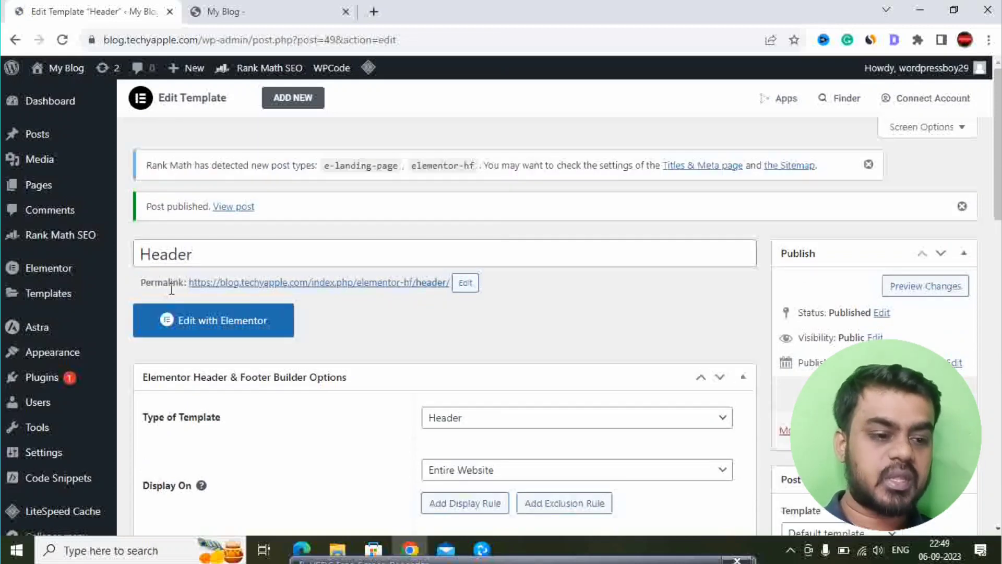
Step: Open the header template for editing in Elementor, dismissing the What's New announcements and closing the Navigator
left_click(169, 296)
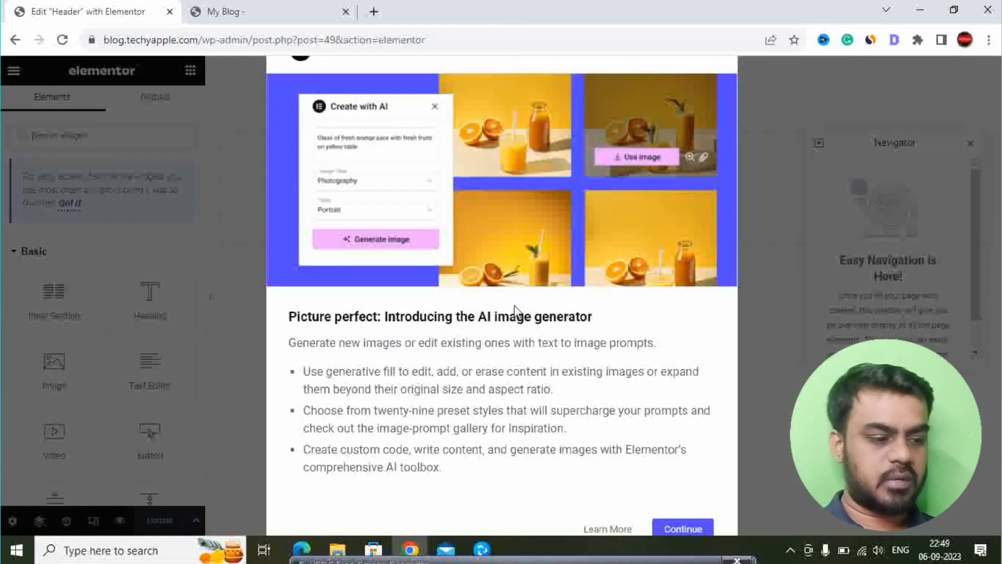
left_click(682, 529)
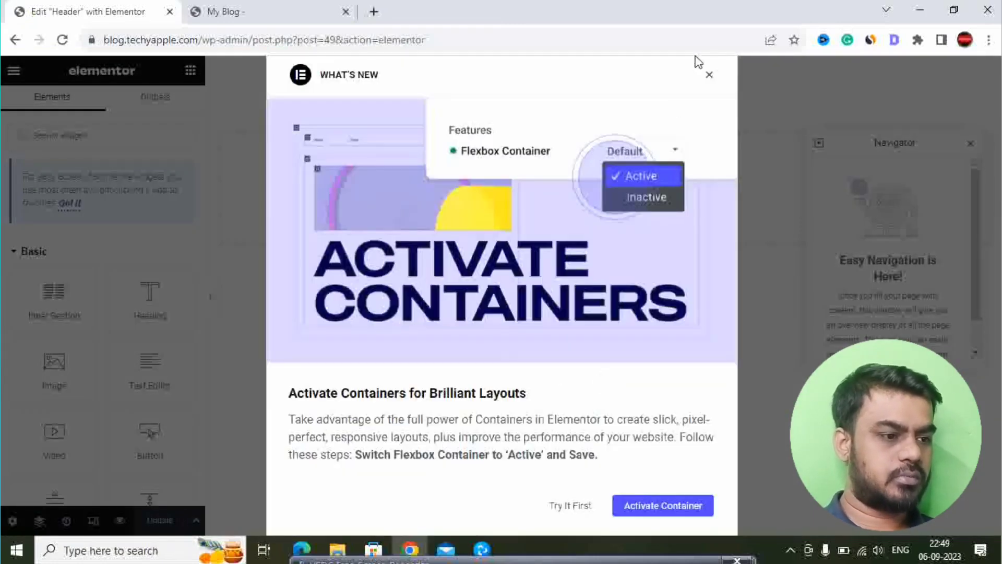
left_click(710, 74)
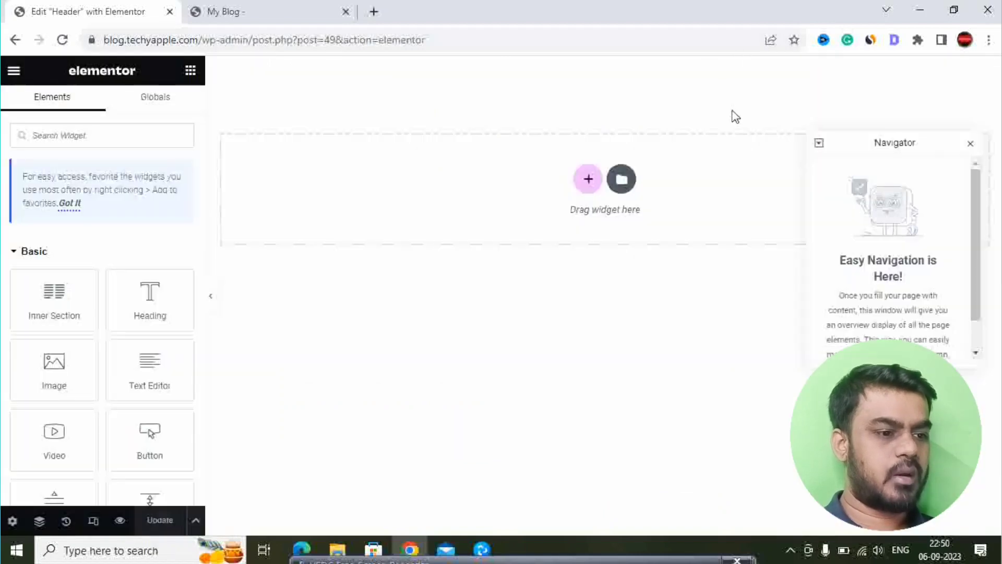
left_click(970, 144)
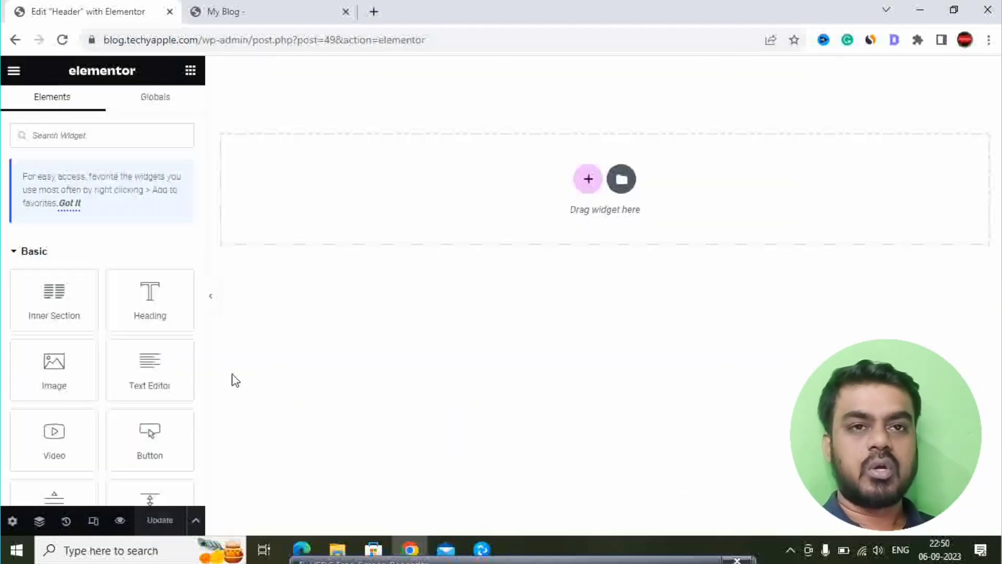
Step: Add a three-column section to the header template and give it a solid bright blue classic background
left_click(588, 179)
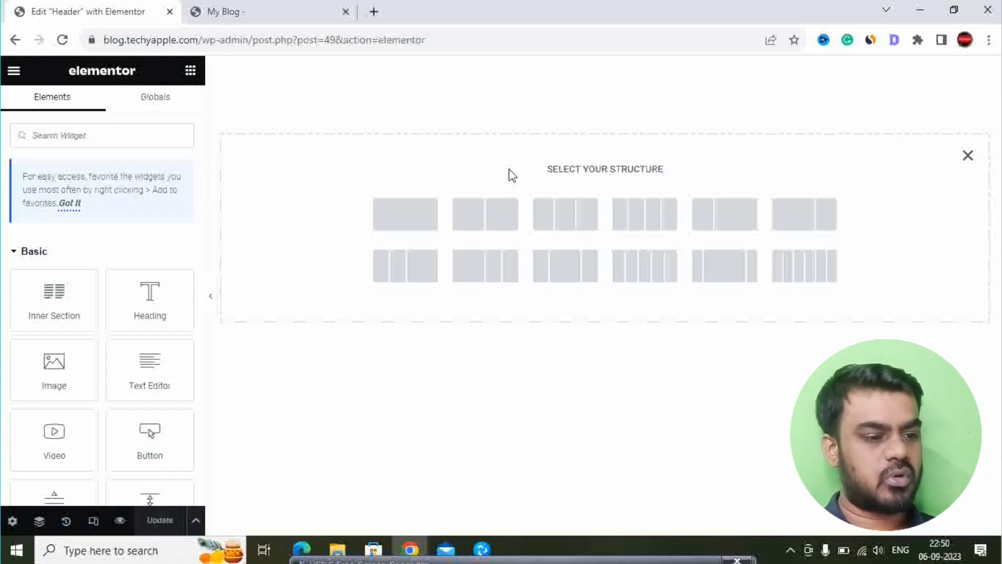
left_click(584, 228)
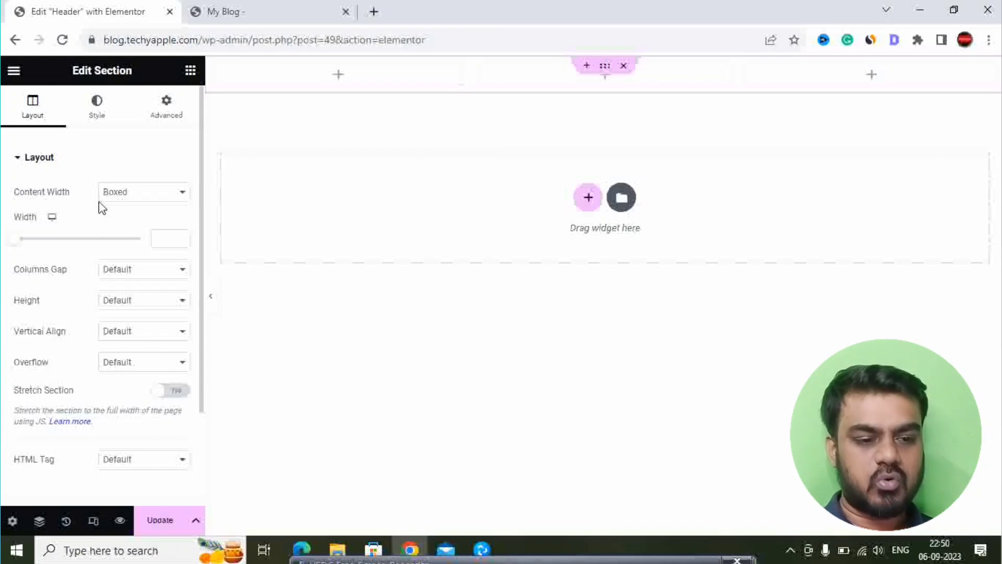
left_click(100, 120)
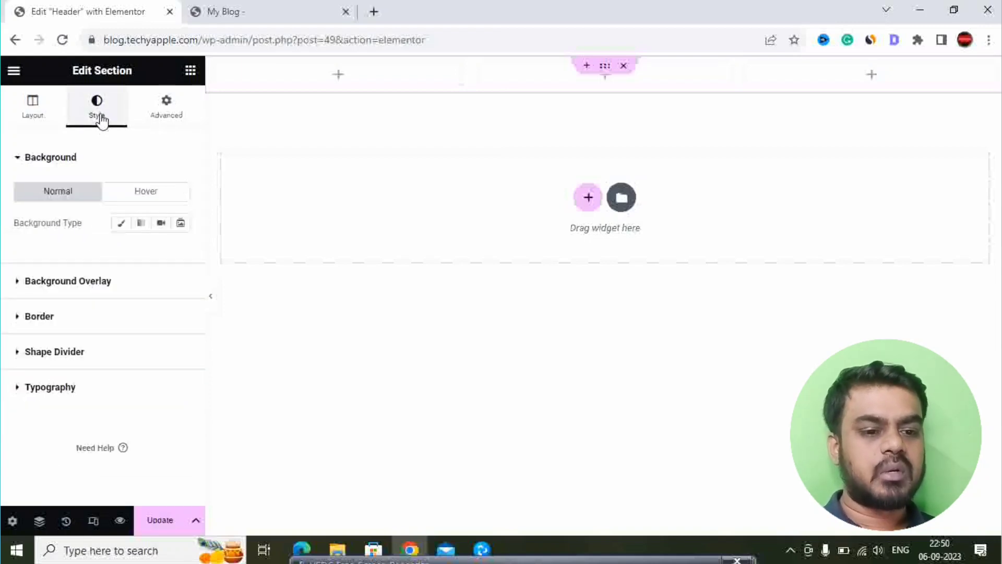
left_click(121, 229)
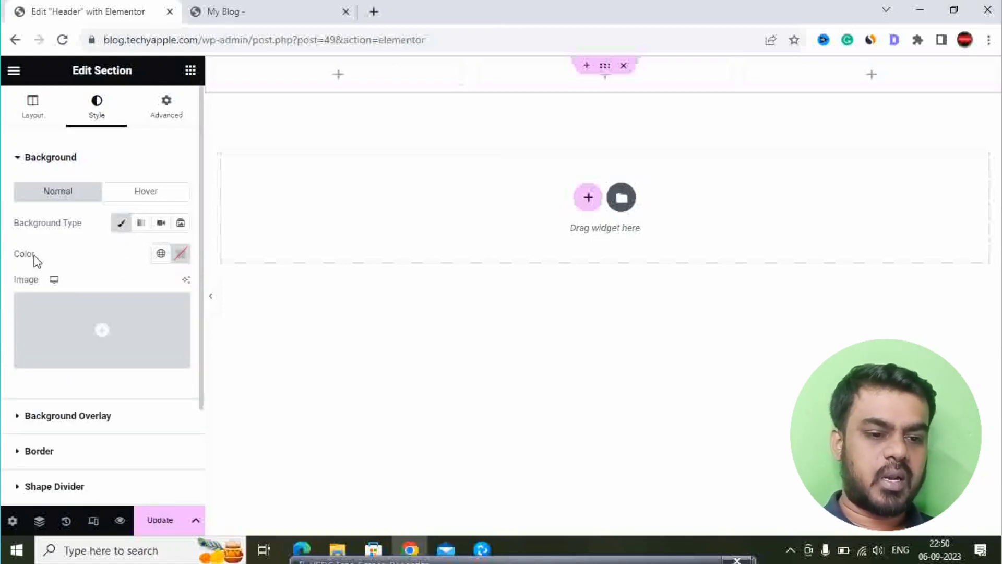
left_click(182, 255)
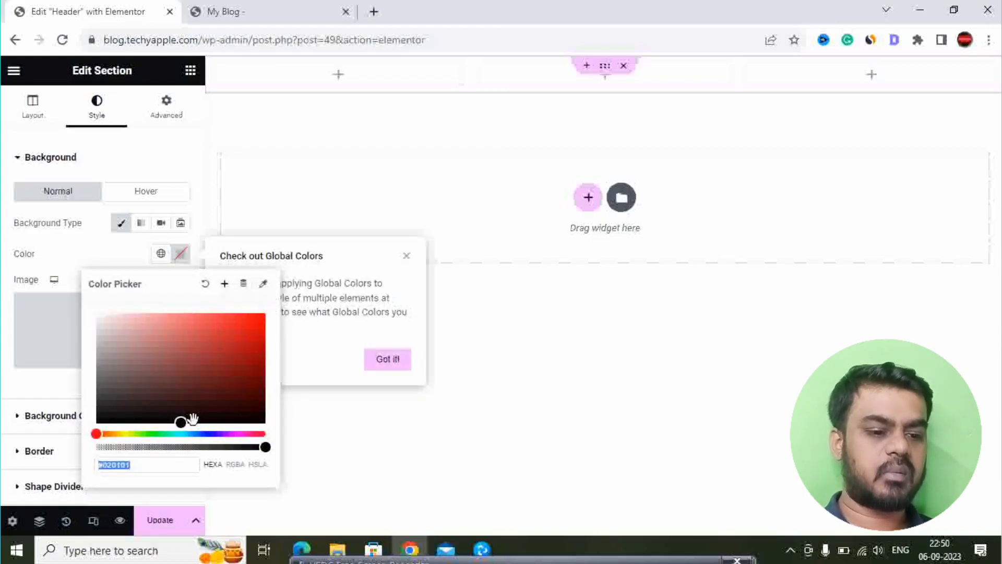
left_click_drag(237, 338, 249, 389)
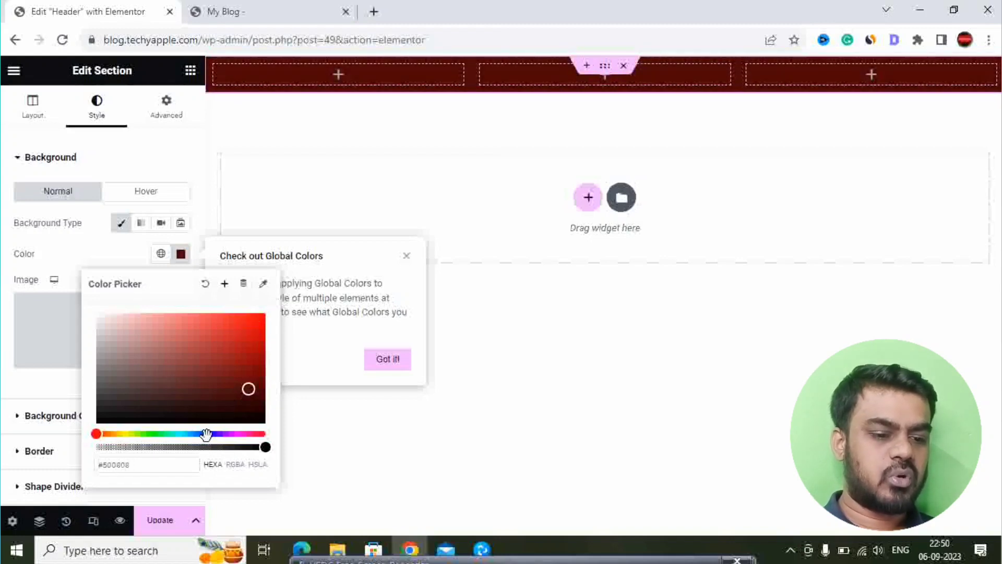
left_click(206, 434)
left_click(239, 391)
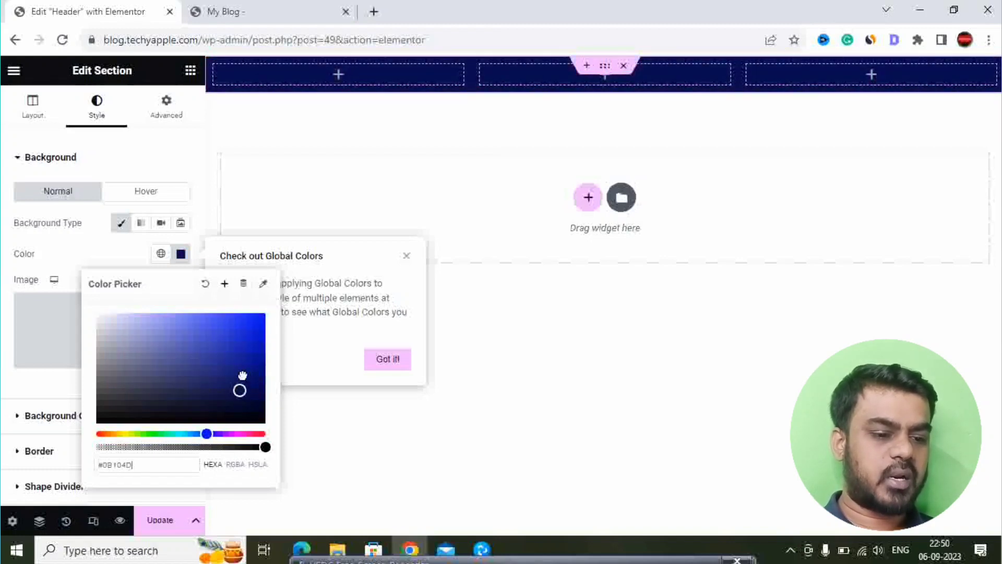
left_click_drag(243, 376, 255, 319)
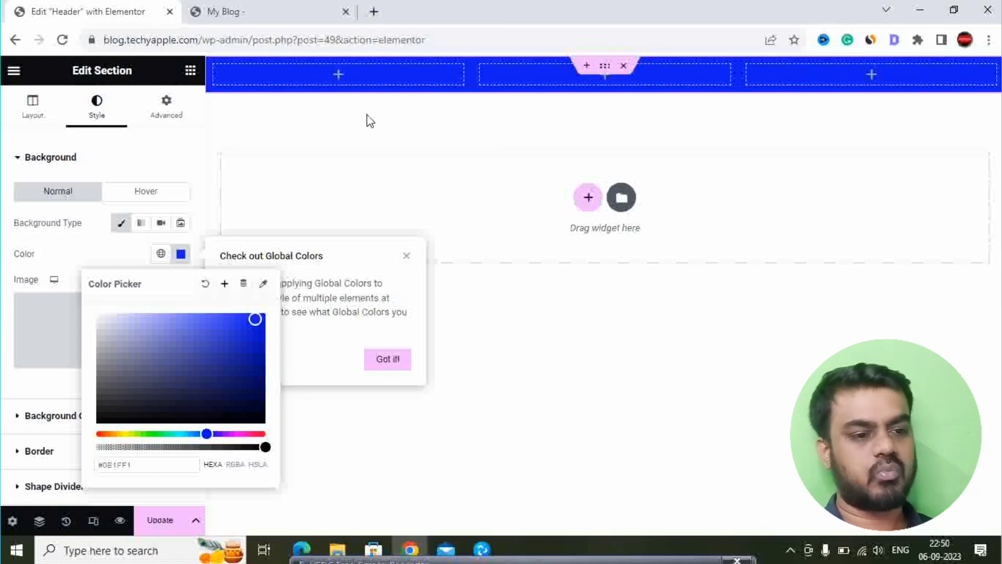
left_click(282, 152)
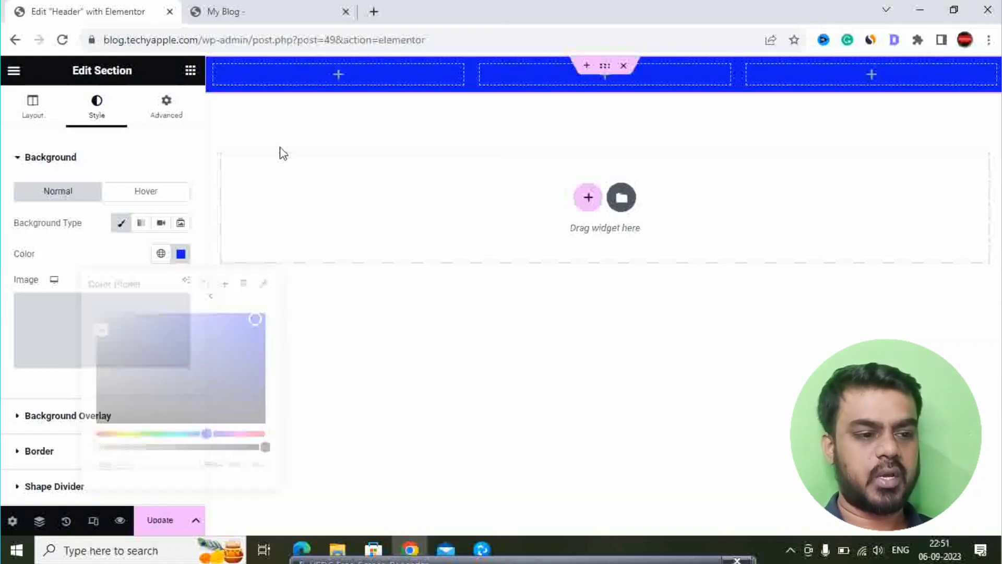
Step: Update the header template and reload the live blog to check the section, returning to the editor
left_click(180, 529)
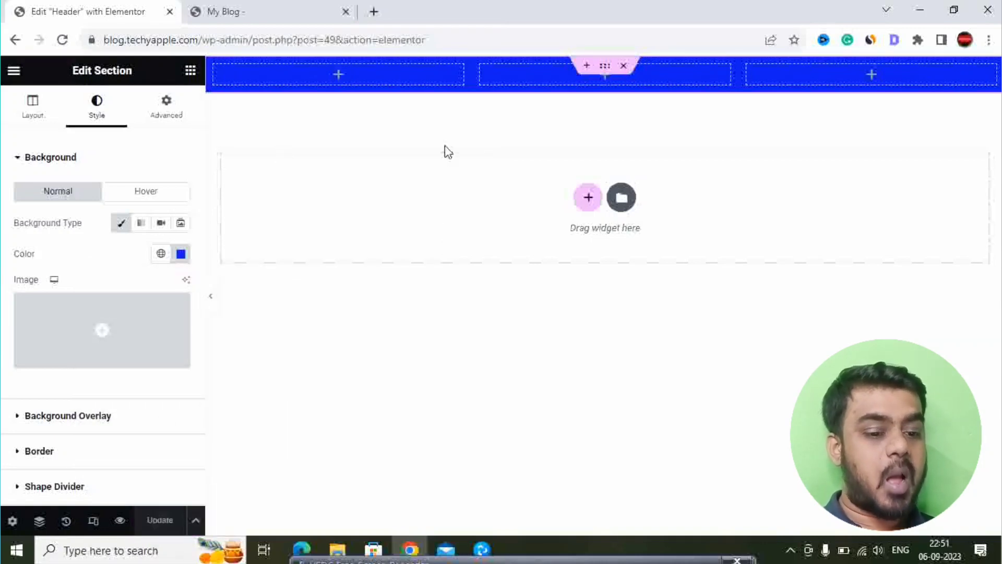
left_click(242, 11)
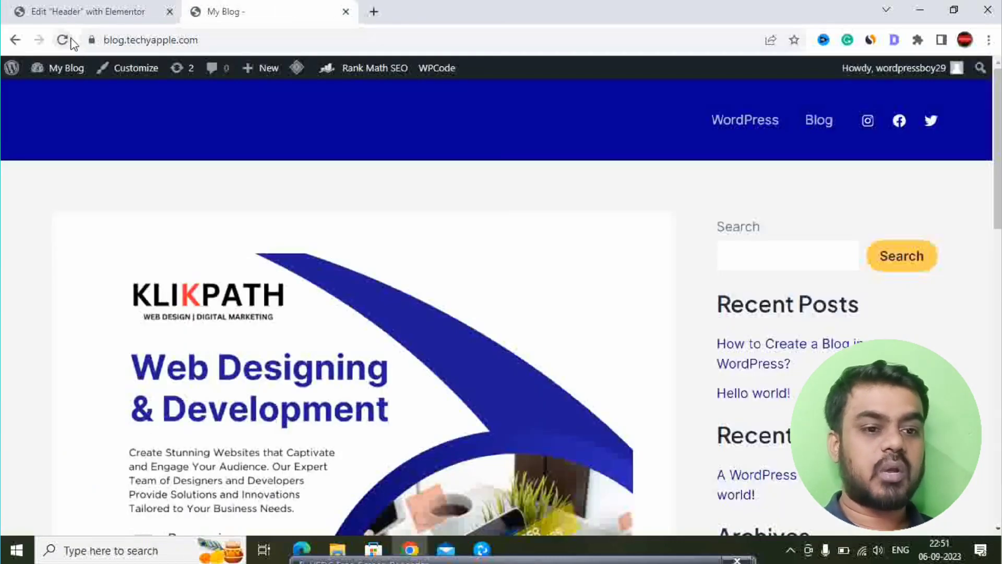
left_click(62, 40)
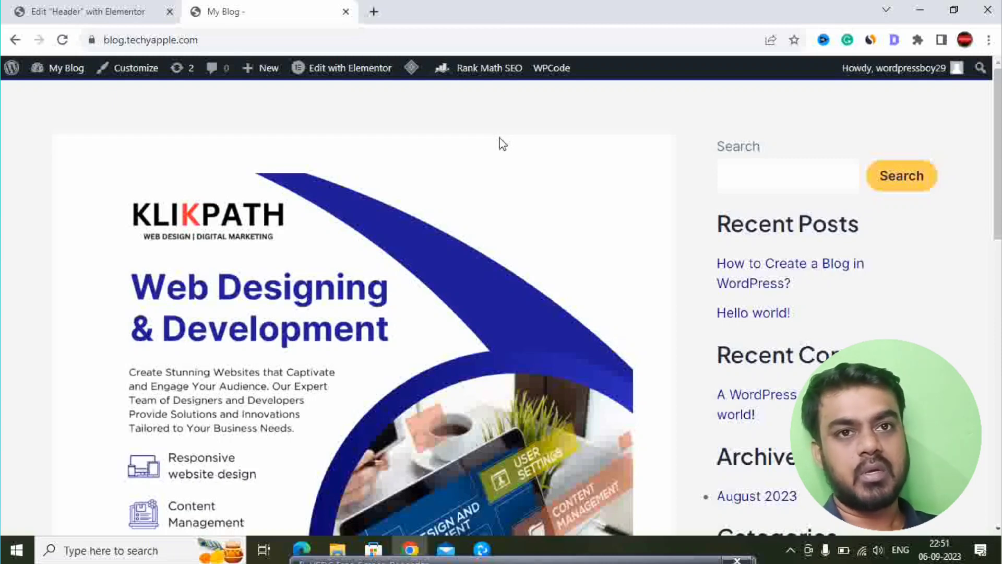
left_click(47, 13)
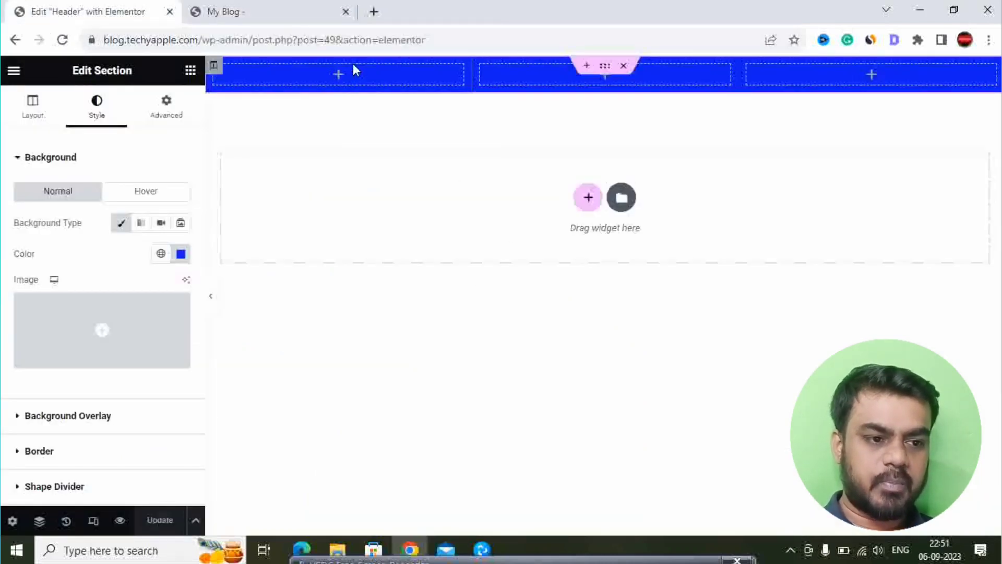
Step: Find the unlocked Site Logo widget, place it in the section's first column and update the template
left_click(338, 75)
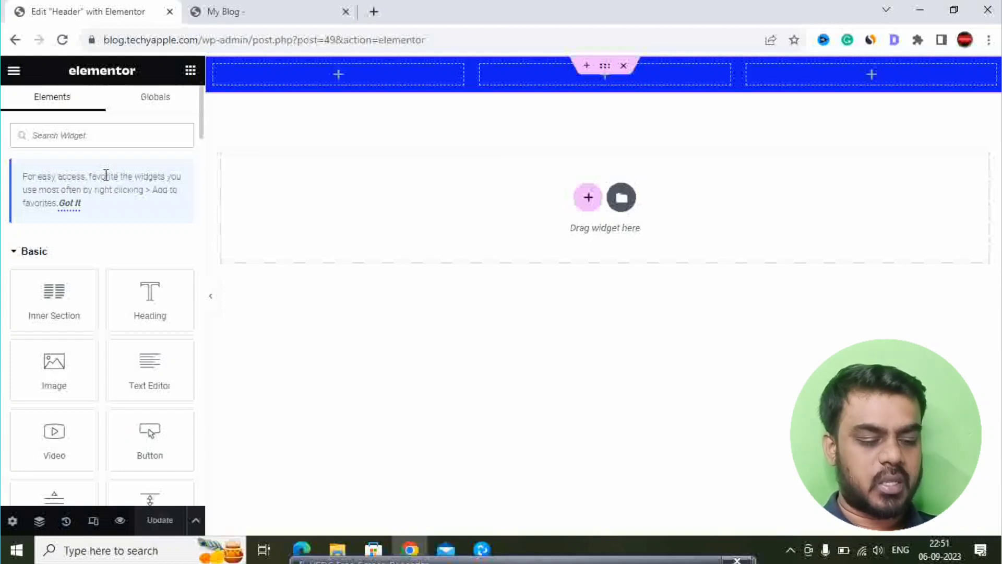
type("logo")
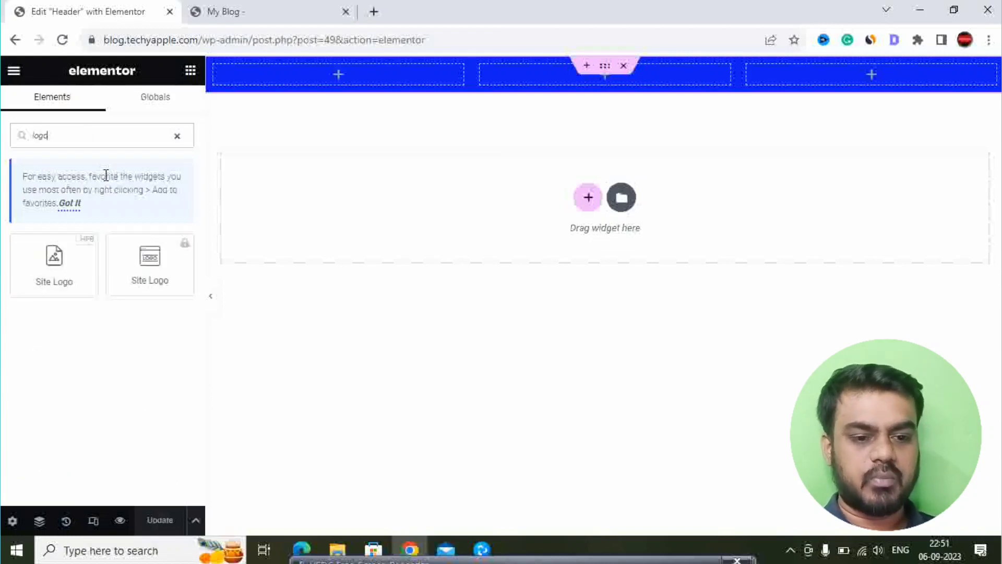
left_click_drag(53, 264, 344, 75)
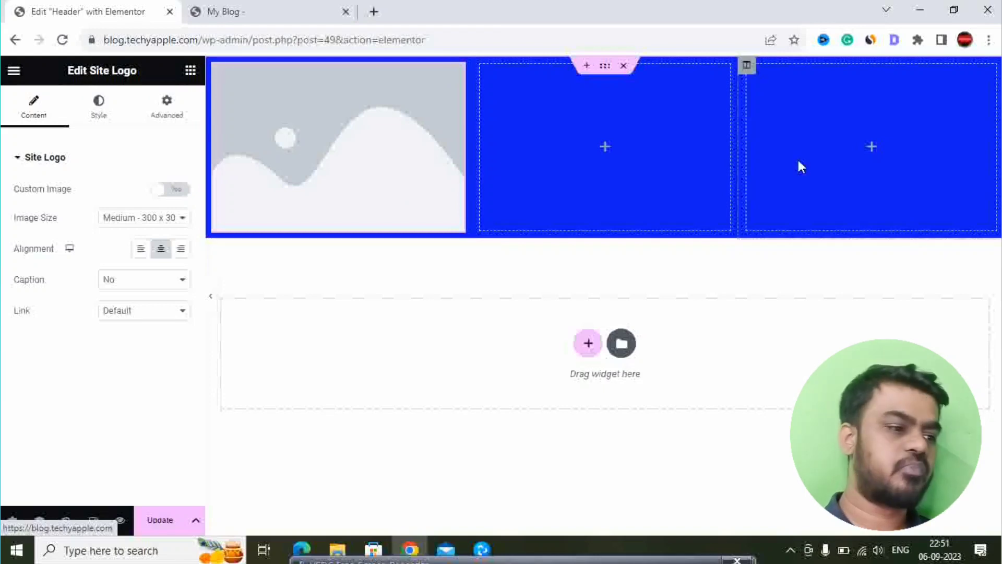
left_click(158, 520)
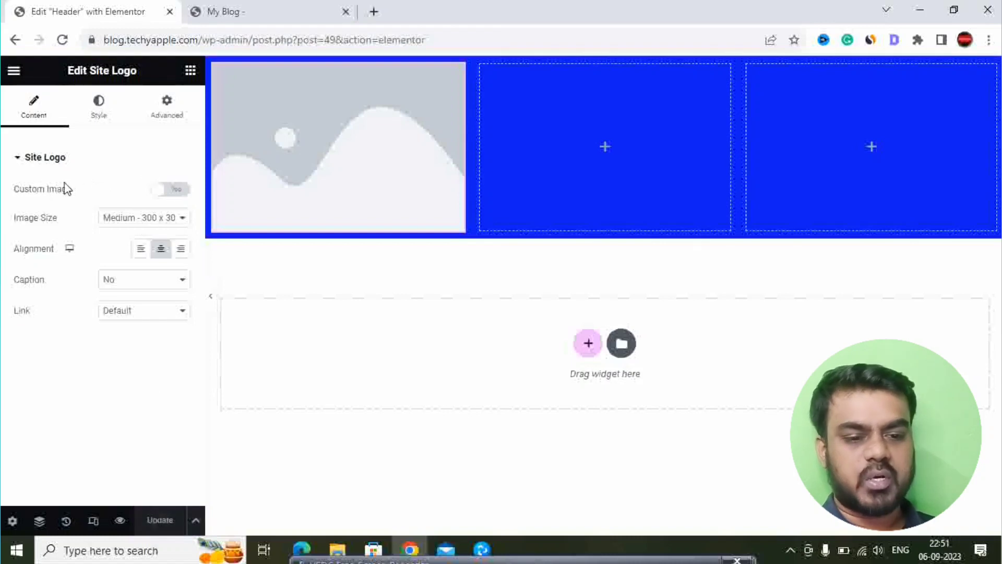
Step: Enable a custom image for the site logo and insert logo.png from the media library
left_click(170, 191)
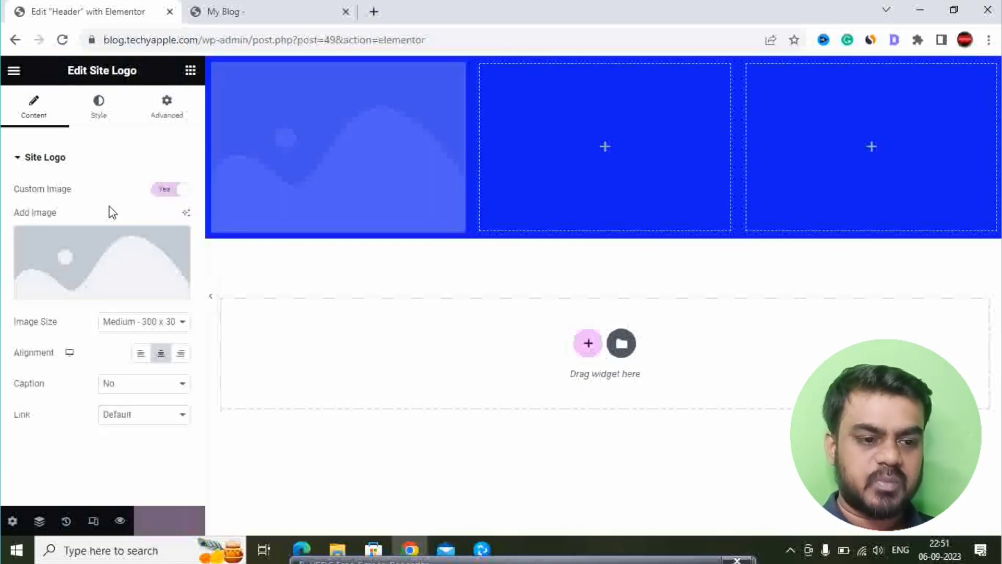
left_click(105, 253)
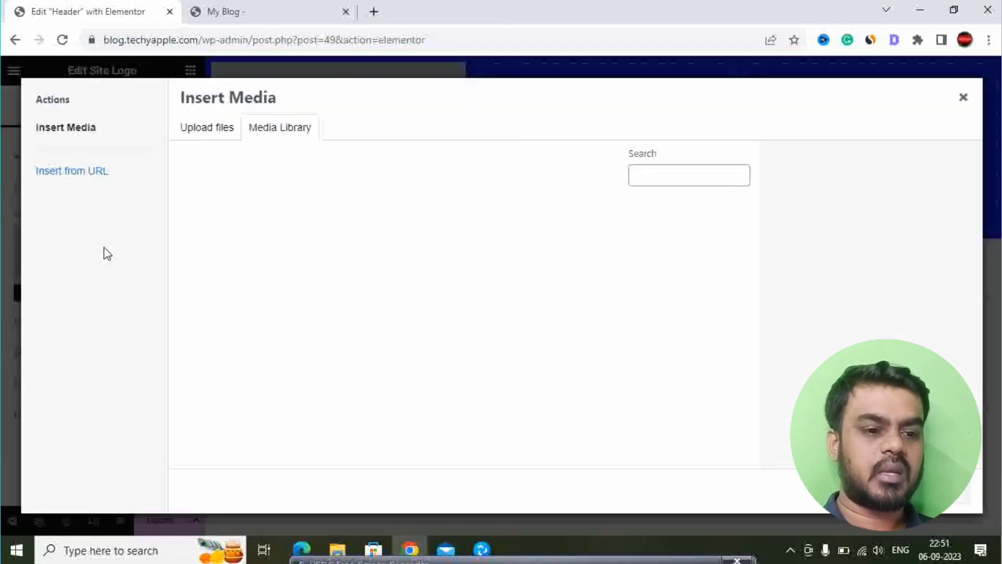
left_click(370, 257)
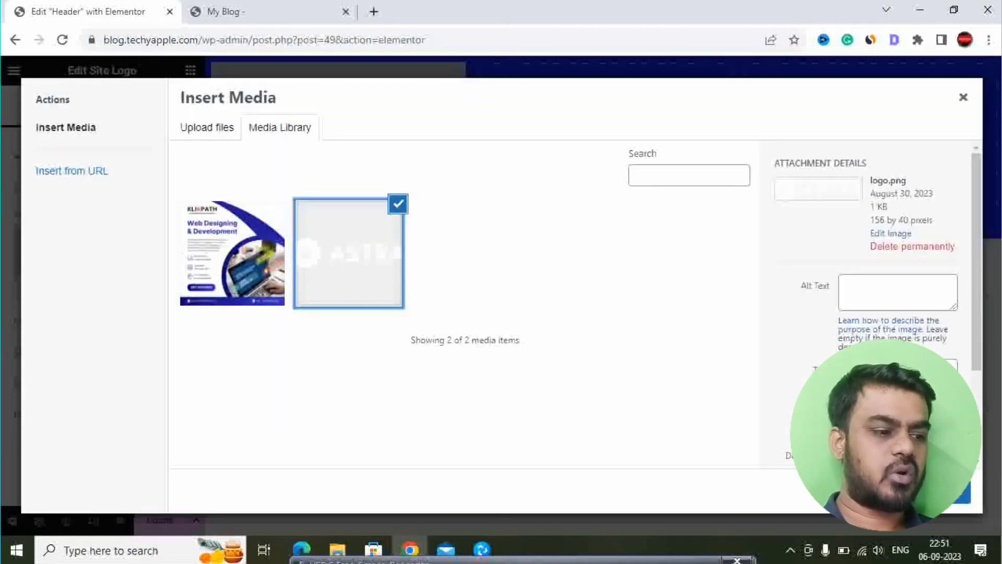
left_click(968, 496)
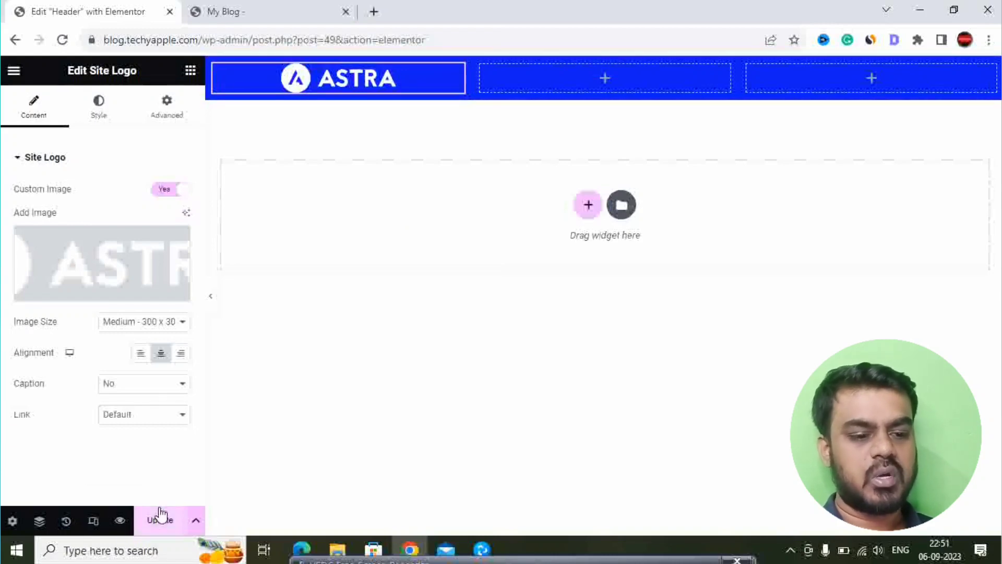
left_click(146, 322)
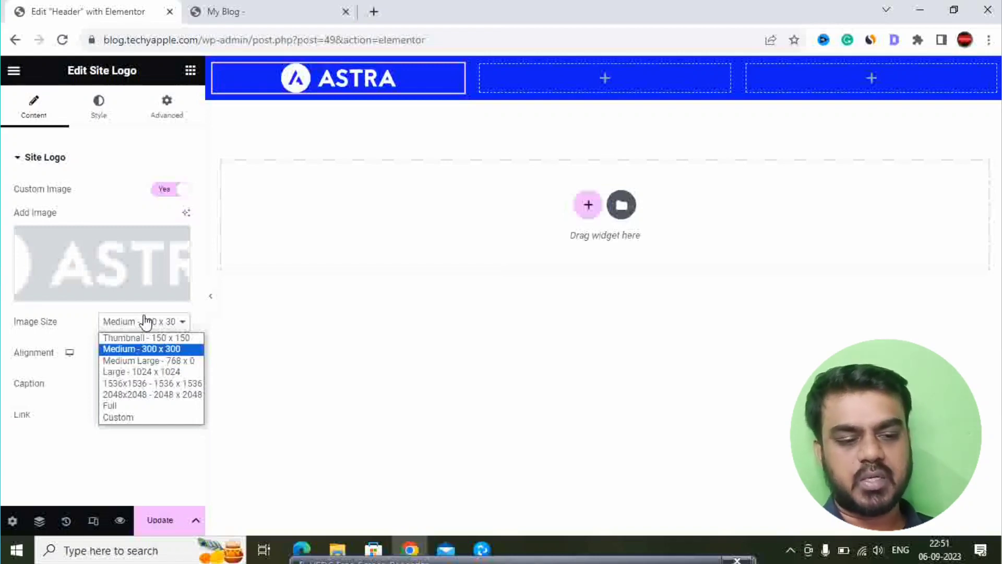
left_click(146, 321)
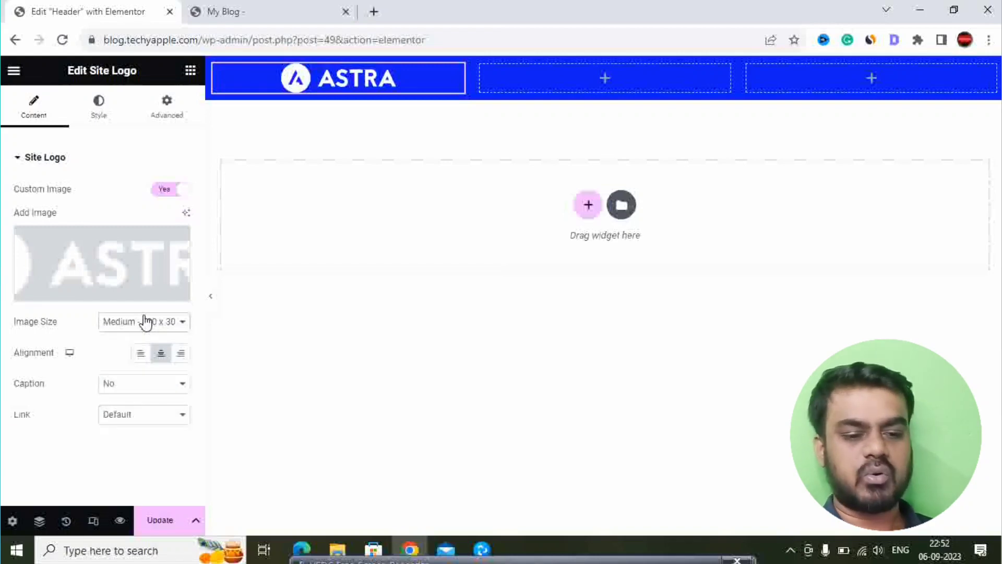
Step: Save the logo change and reload the live blog to view the logo, returning to the editor
left_click(150, 524)
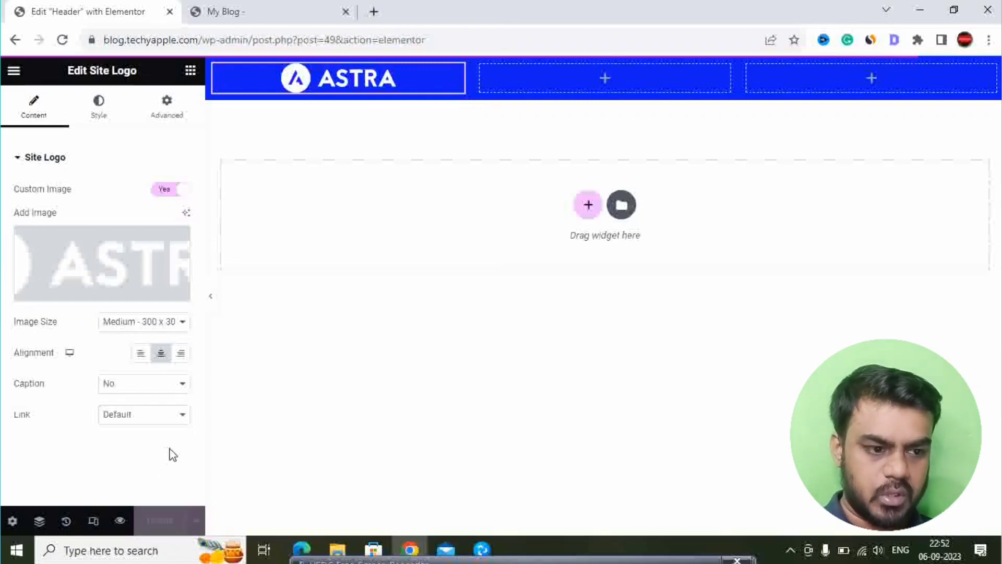
left_click(261, 15)
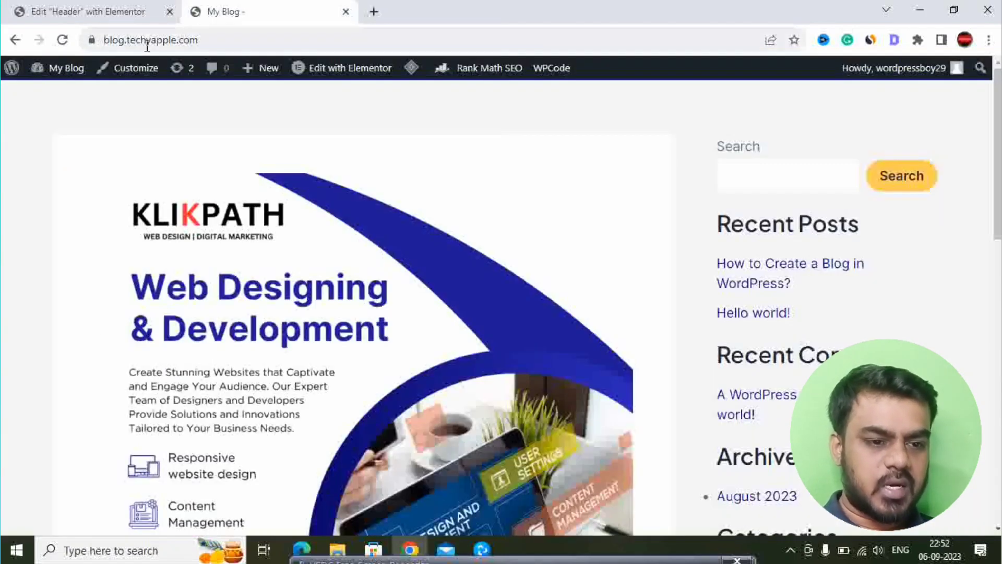
left_click(63, 41)
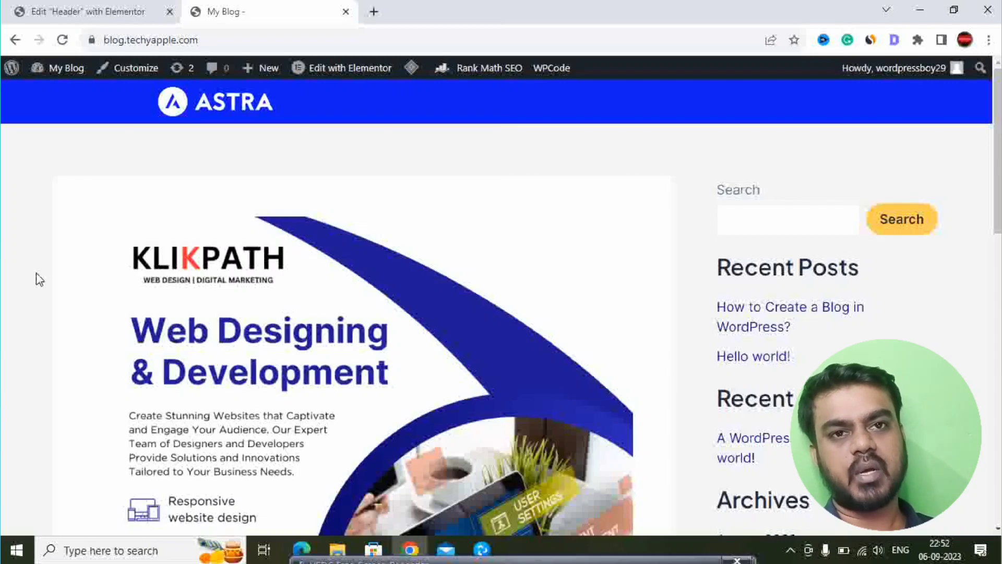
key("ctrl+shift+Tab")
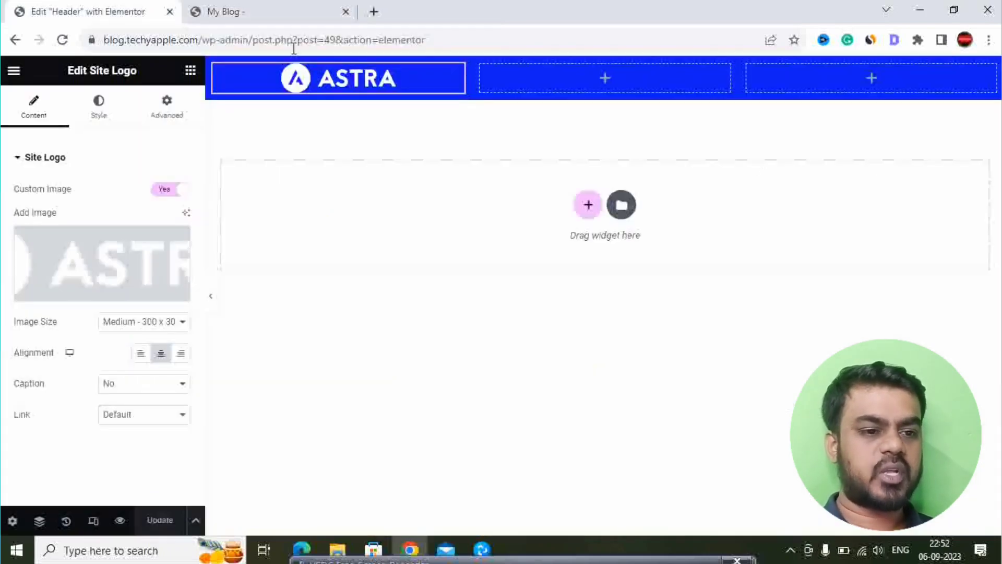
Step: Find the unlocked Search widget and place it in the section's third column
left_click(875, 82)
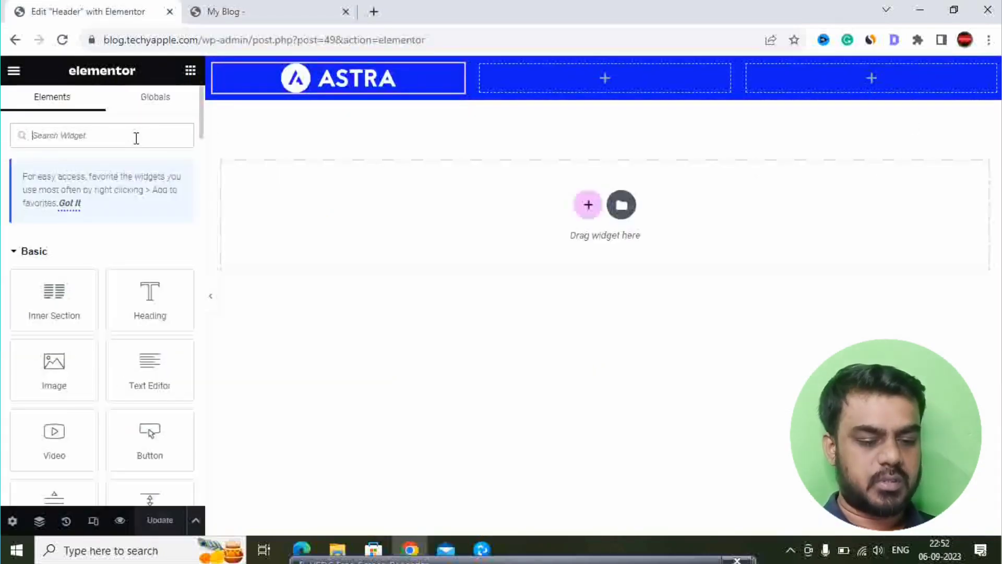
type("sear")
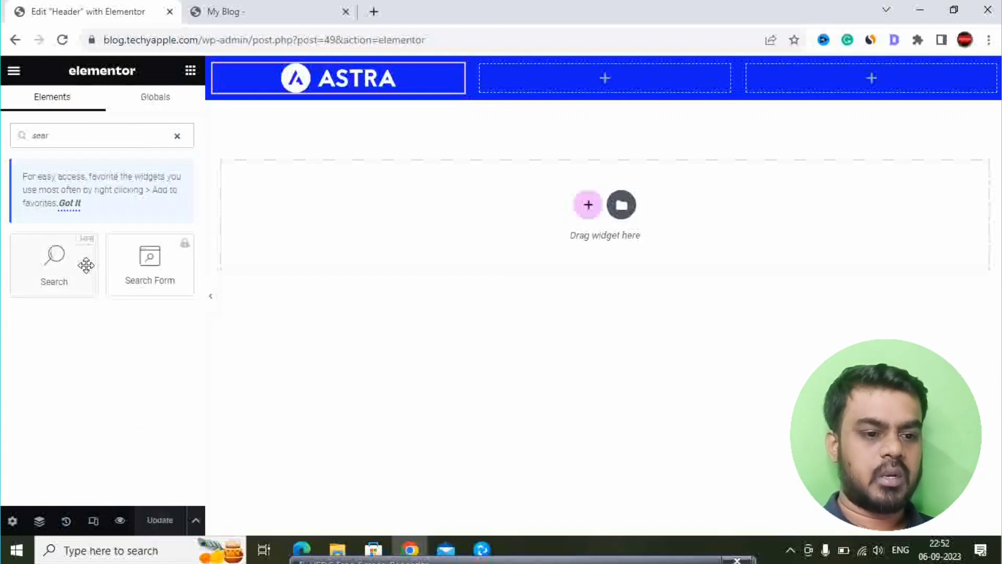
left_click_drag(85, 265, 869, 79)
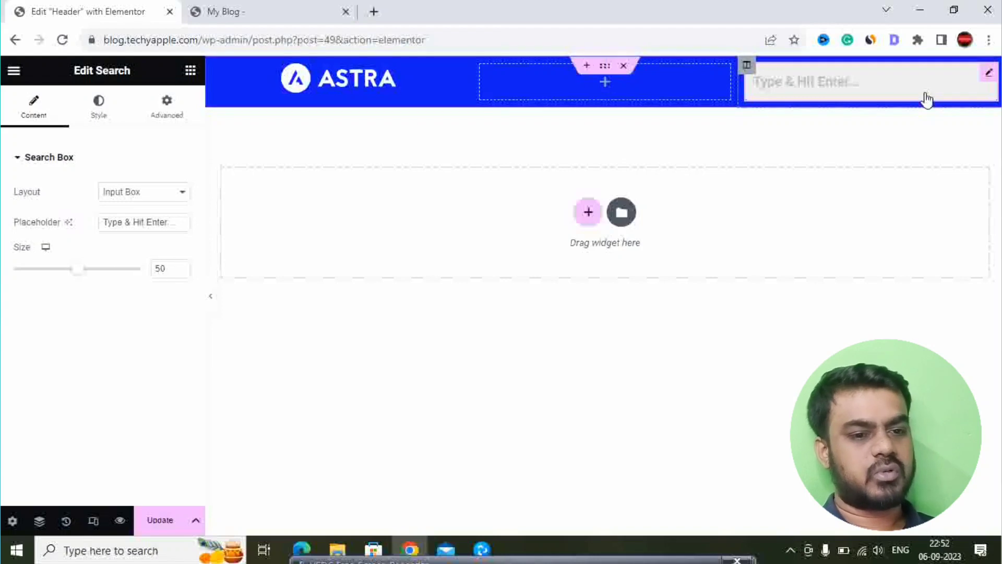
Step: Set the search widget's layout to Input Box With Button and its size to 21
left_click(147, 202)
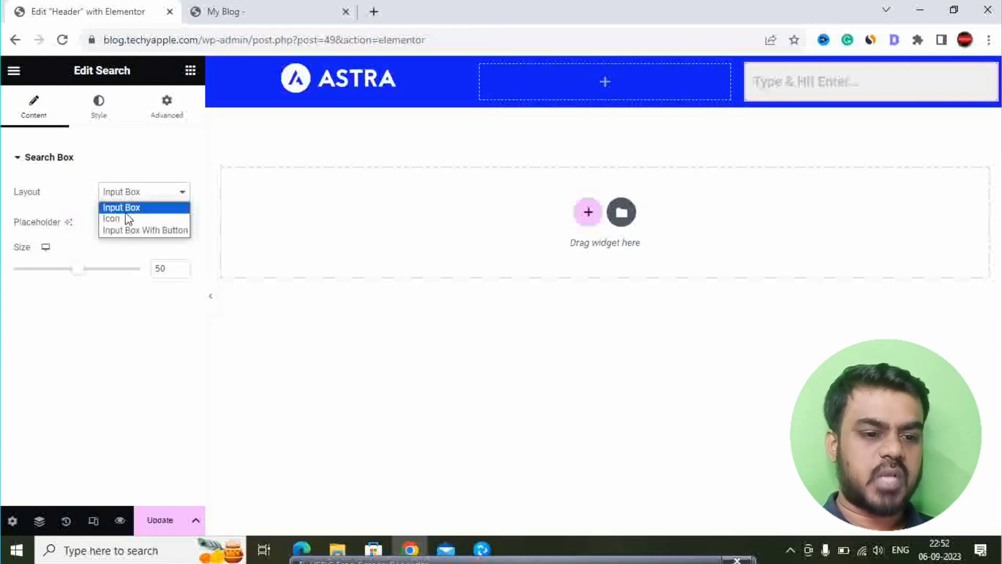
left_click(145, 228)
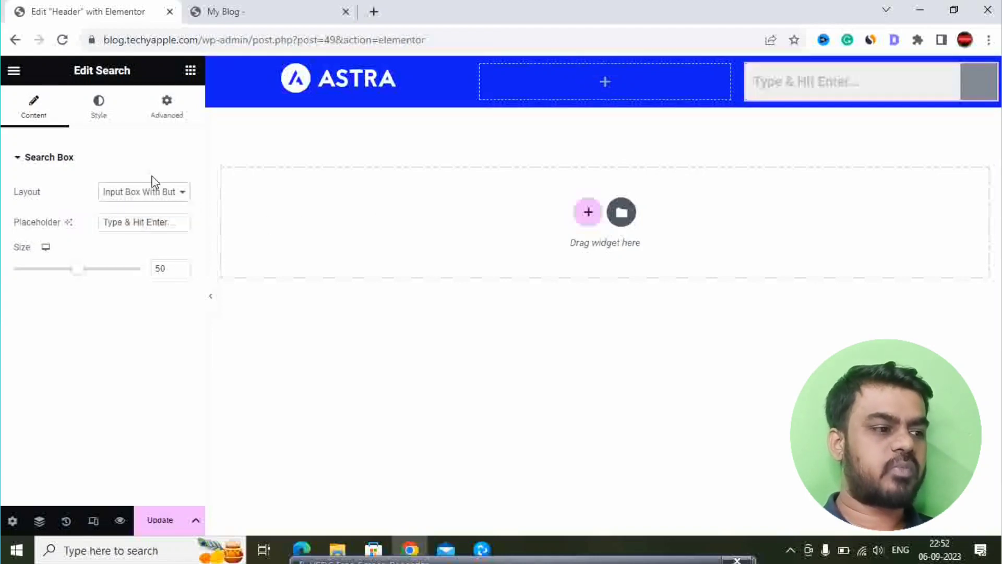
left_click(167, 222)
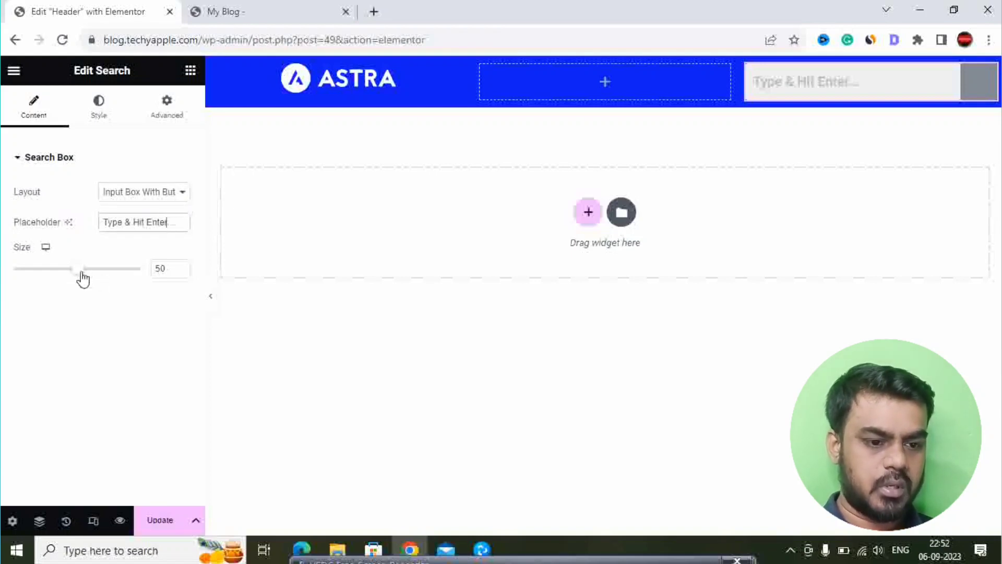
left_click_drag(82, 280, 45, 272)
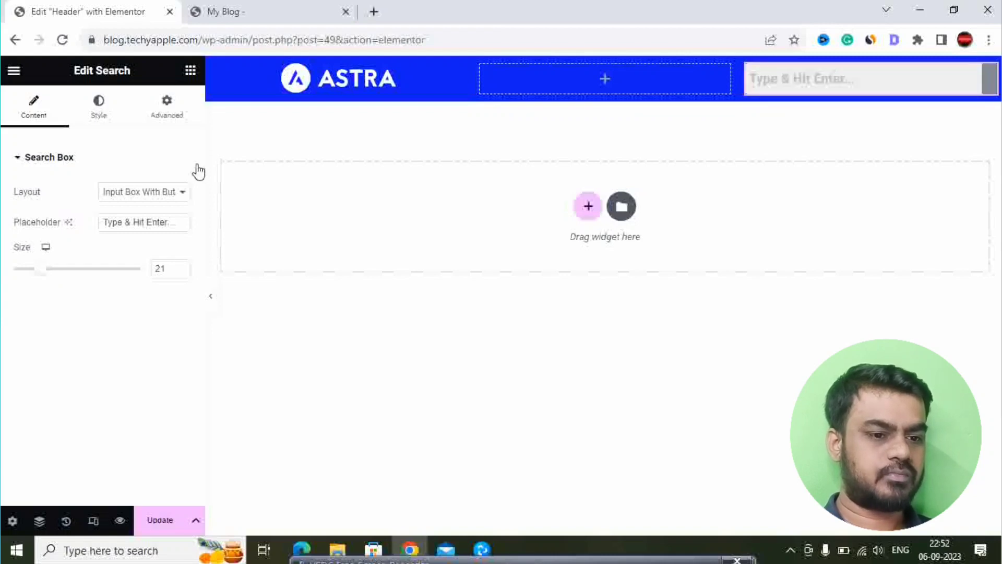
Step: Try the Icon layout for the search widget and switch back to Input Box With Button
left_click(159, 199)
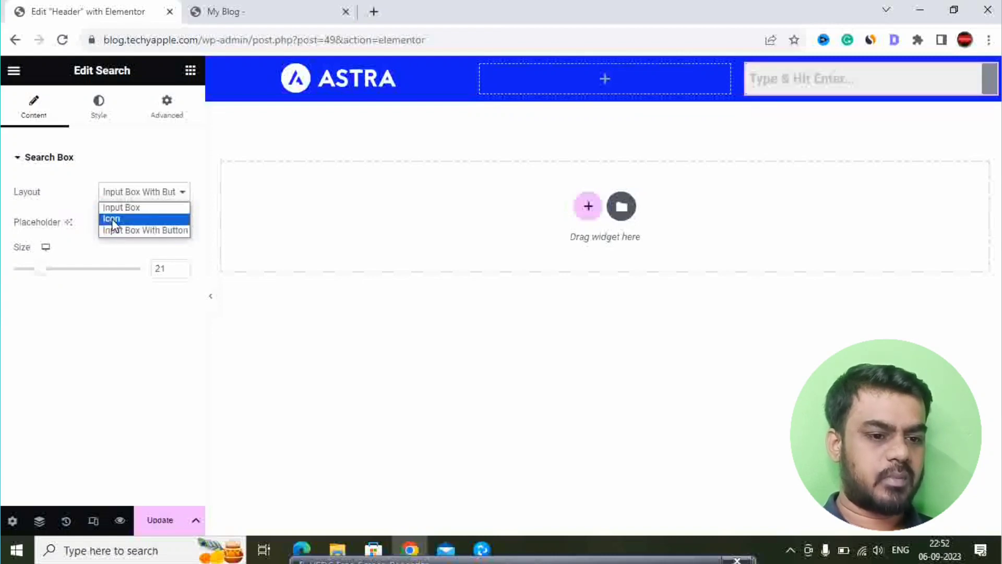
left_click(113, 218)
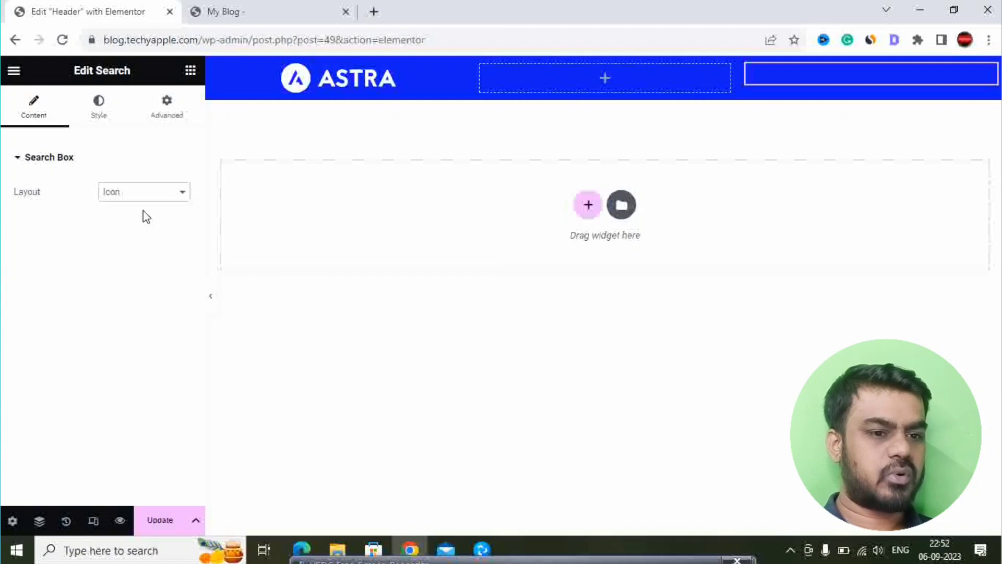
left_click(156, 194)
left_click(145, 231)
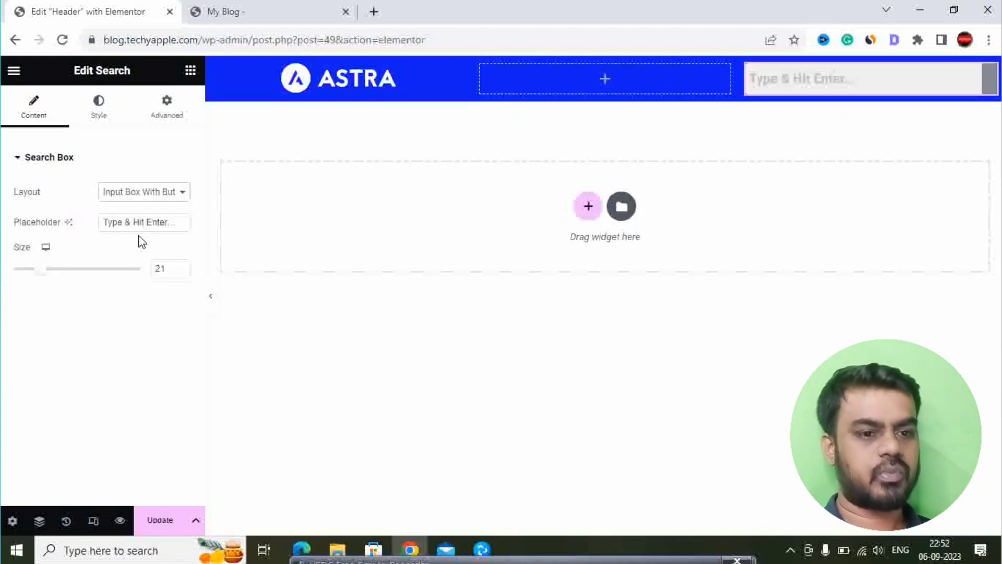
Step: Set the search widget's size to 38 and its button's icon color to red (#DF1414)
left_click_drag(40, 281, 61, 280)
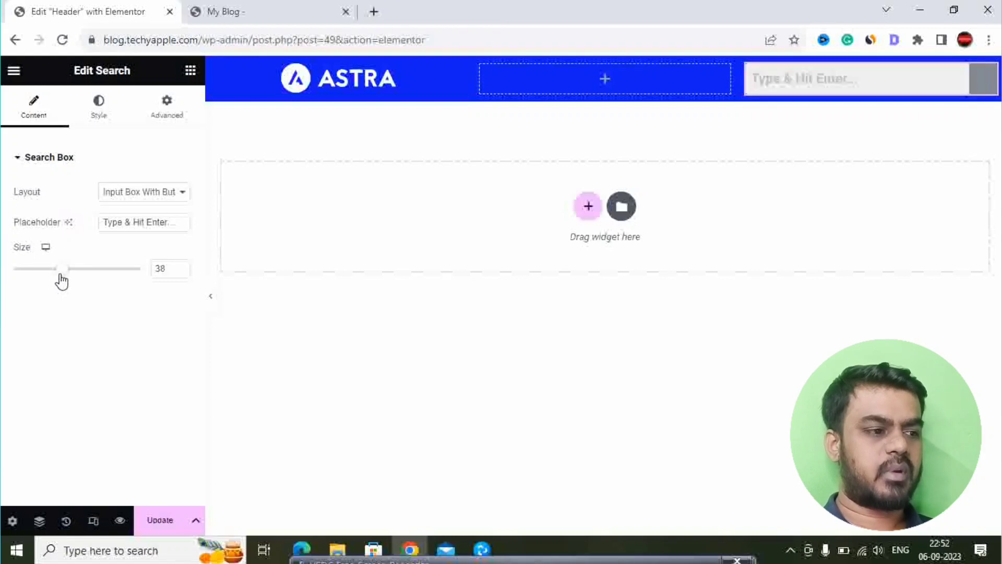
left_click(93, 118)
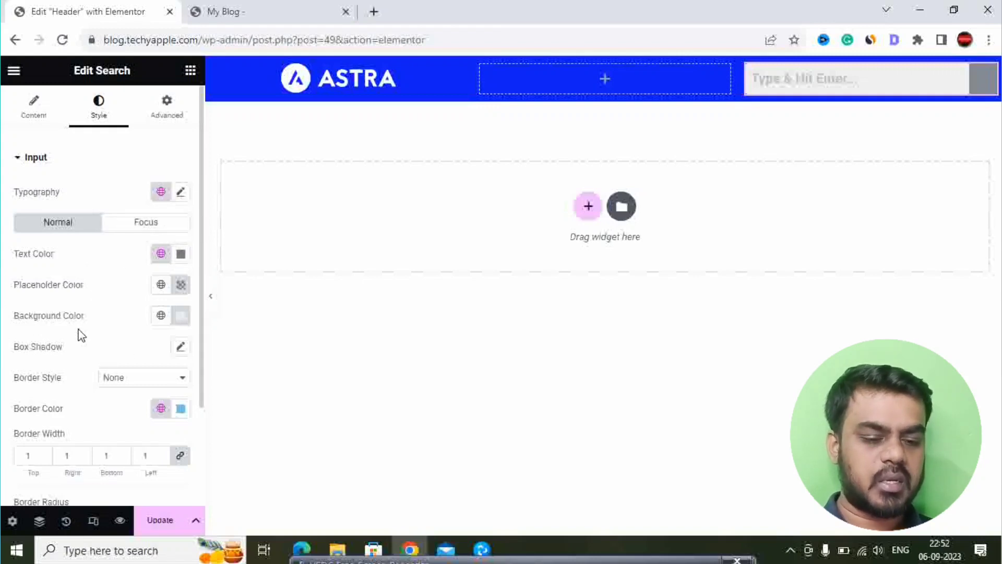
scroll(81, 335, "down", 3)
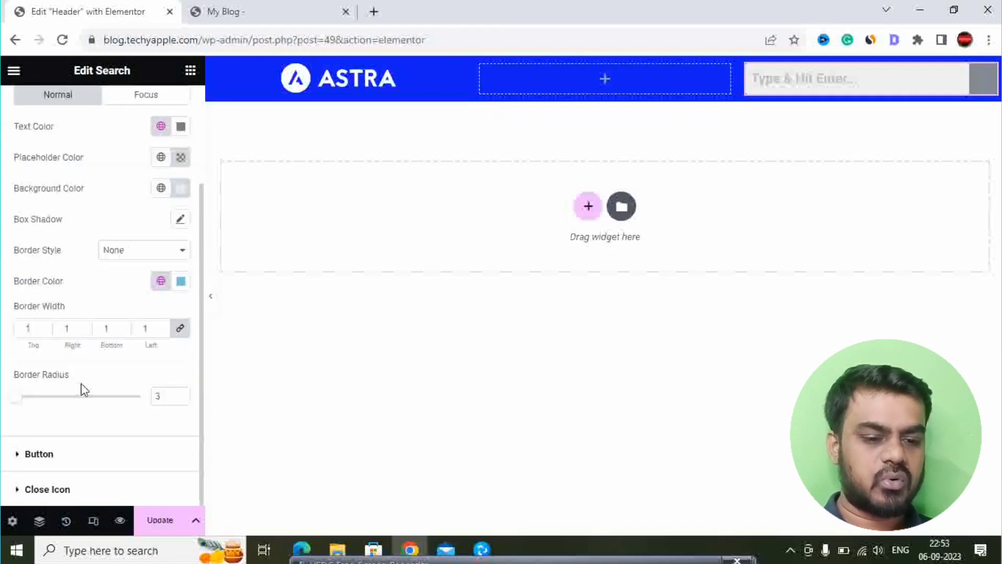
left_click(42, 457)
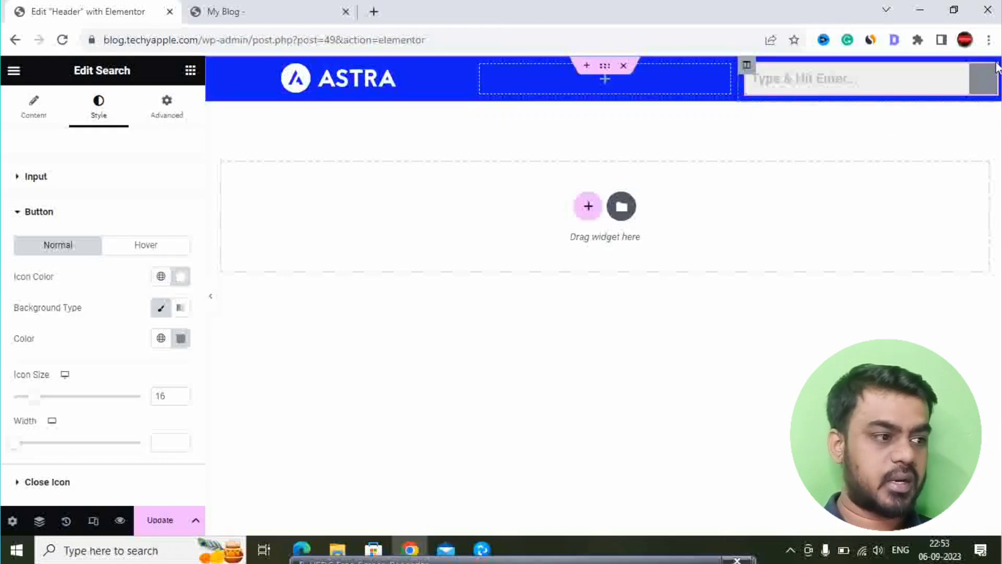
left_click(178, 281)
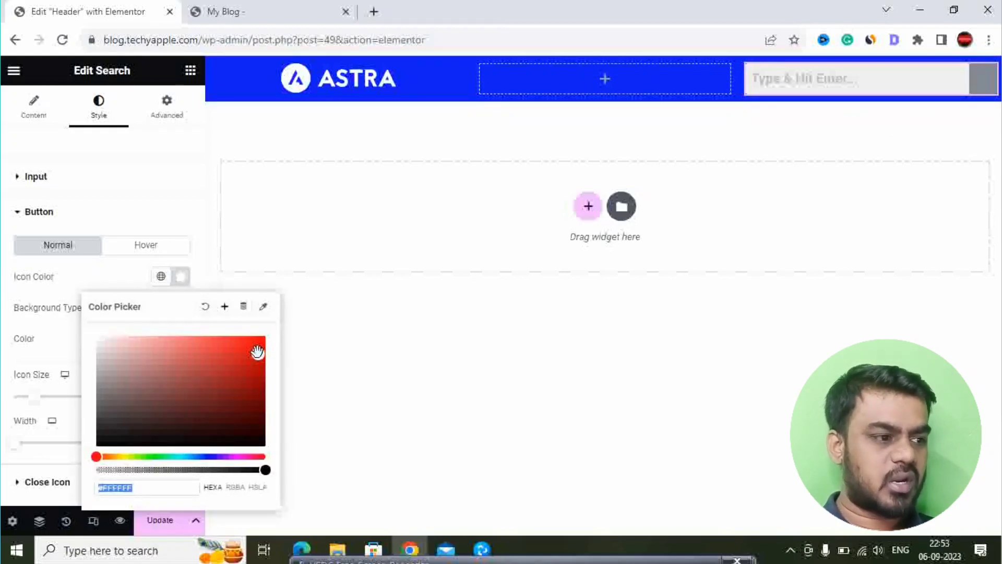
left_click_drag(256, 354, 250, 350)
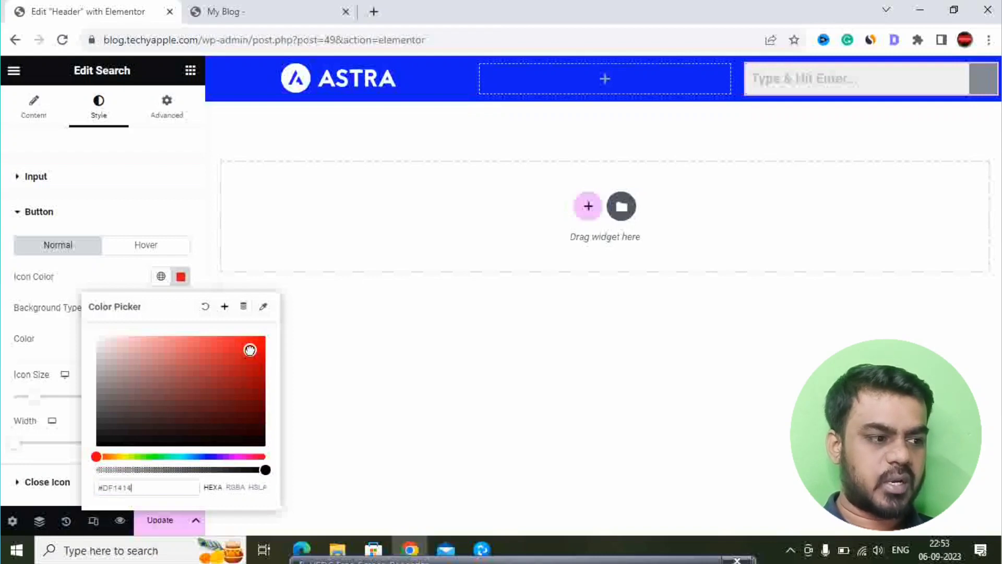
left_click(65, 272)
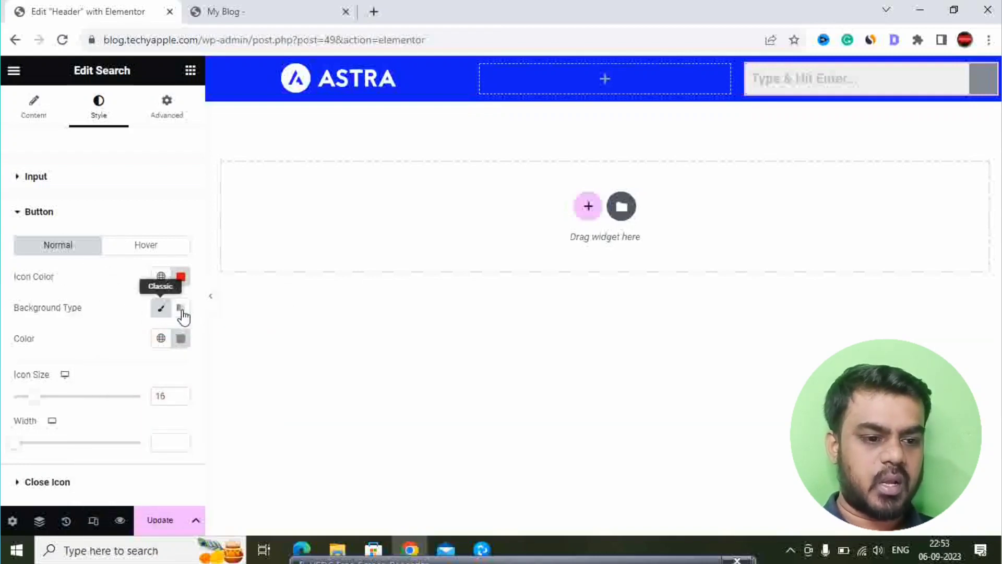
Step: Change the search button's normal background color to a bright blue
left_click(181, 345)
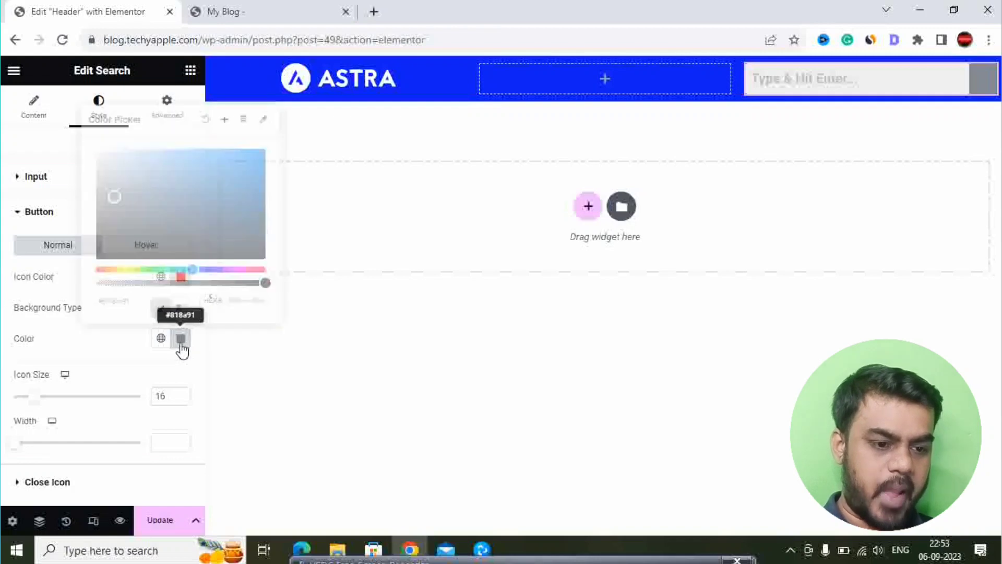
mouse_move(111, 196)
left_mouse_down()
mouse_move(95, 152)
mouse_move(256, 163)
left_mouse_up()
left_click(101, 360)
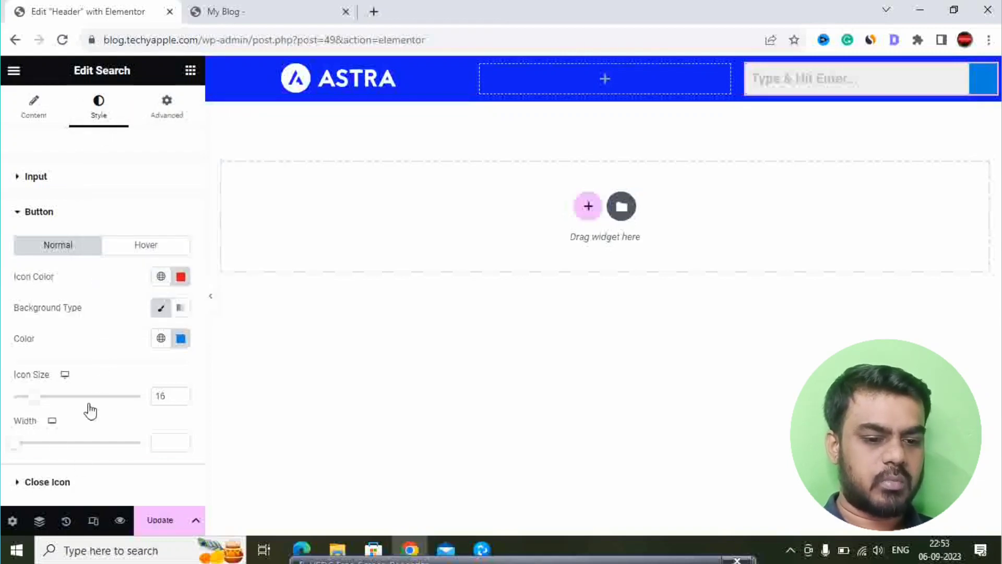
Step: Set the search widget's close icon color to red (#EC0F0F) and its size to 5
left_click(45, 485)
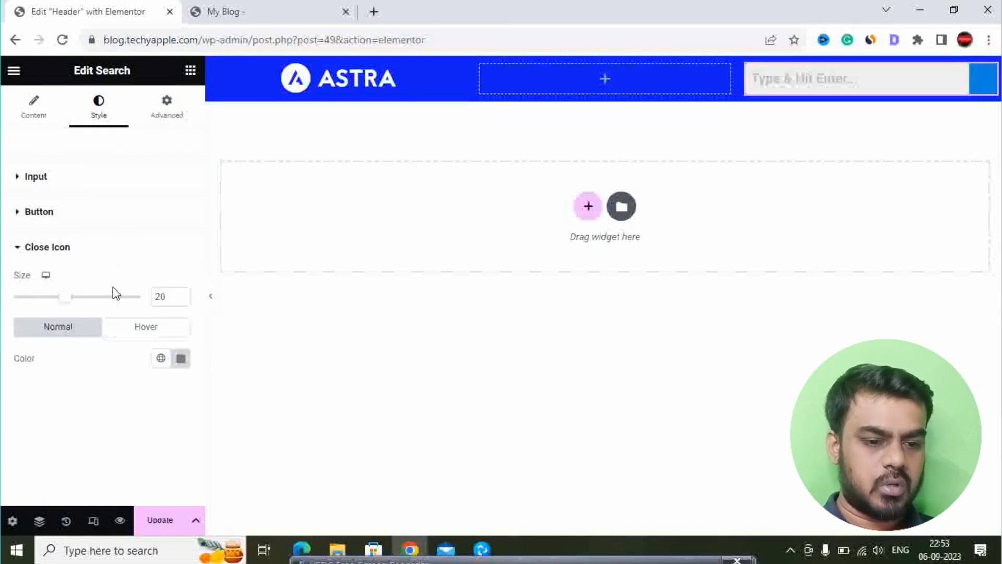
left_click(181, 358)
left_click_drag(175, 207, 256, 176)
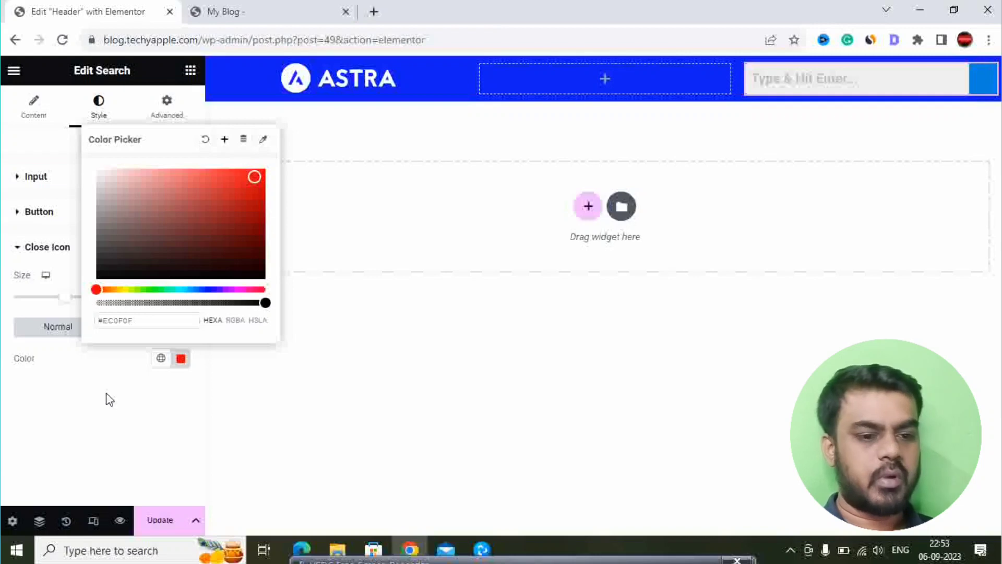
left_click(111, 365)
left_click_drag(64, 299, 16, 299)
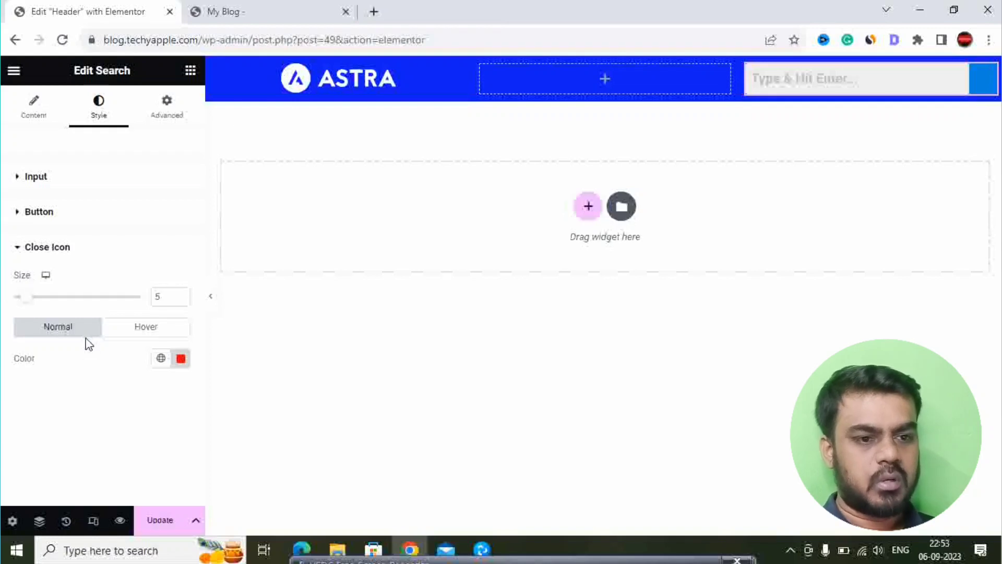
left_click(42, 248)
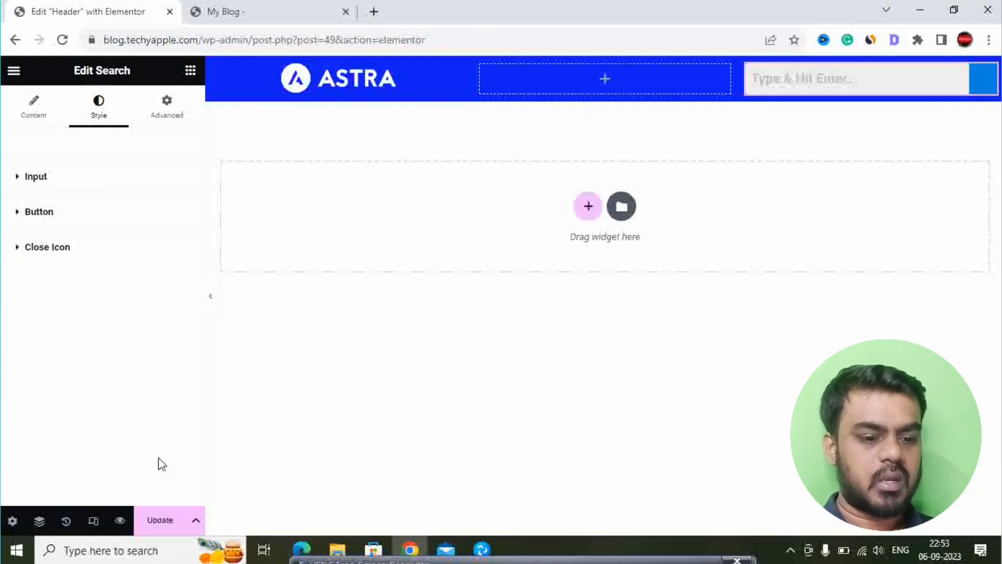
Step: Save the header and test the header search with an empty query on the live blog, returning to the editor
left_click(160, 519)
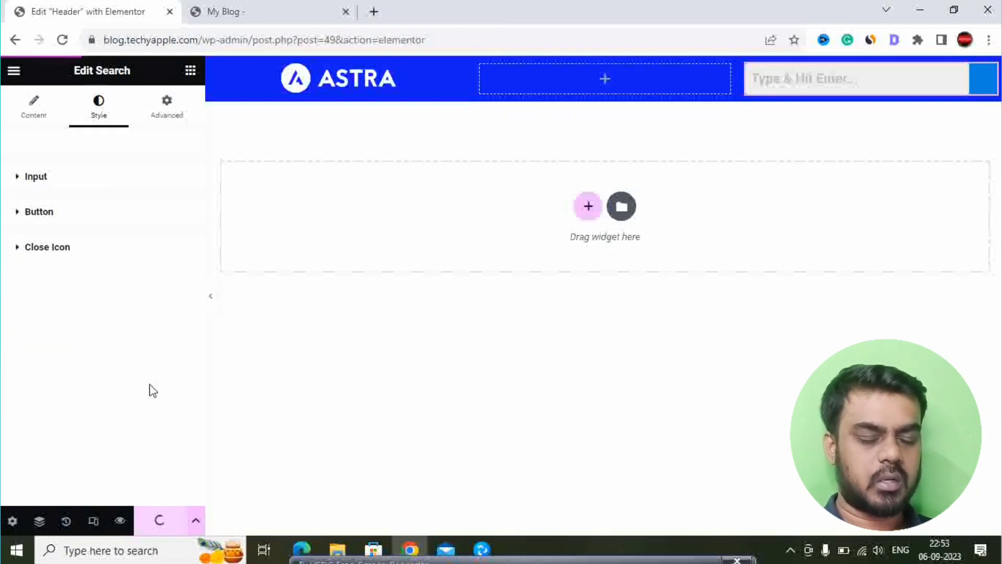
left_click(303, 15)
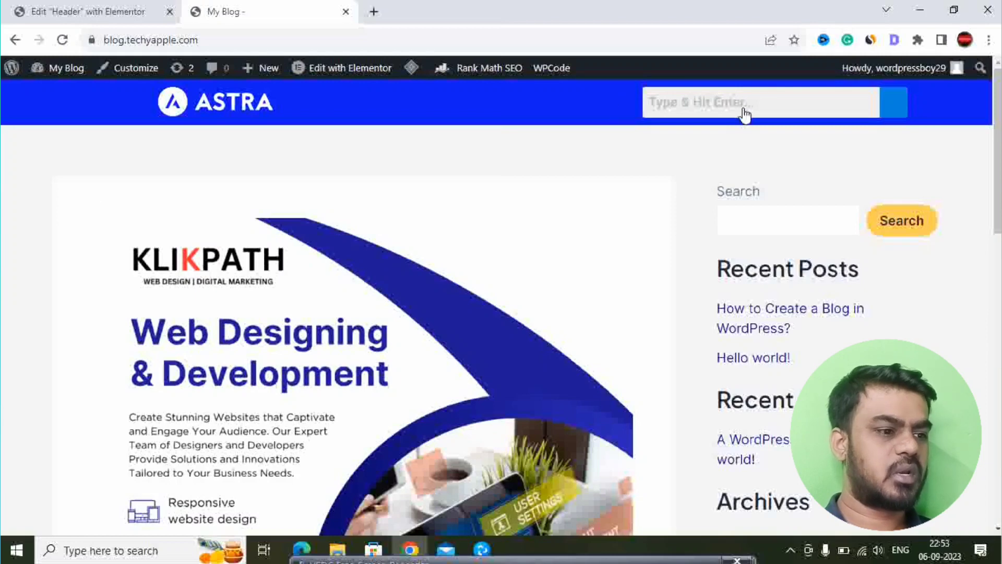
left_click(746, 114)
left_click(901, 111)
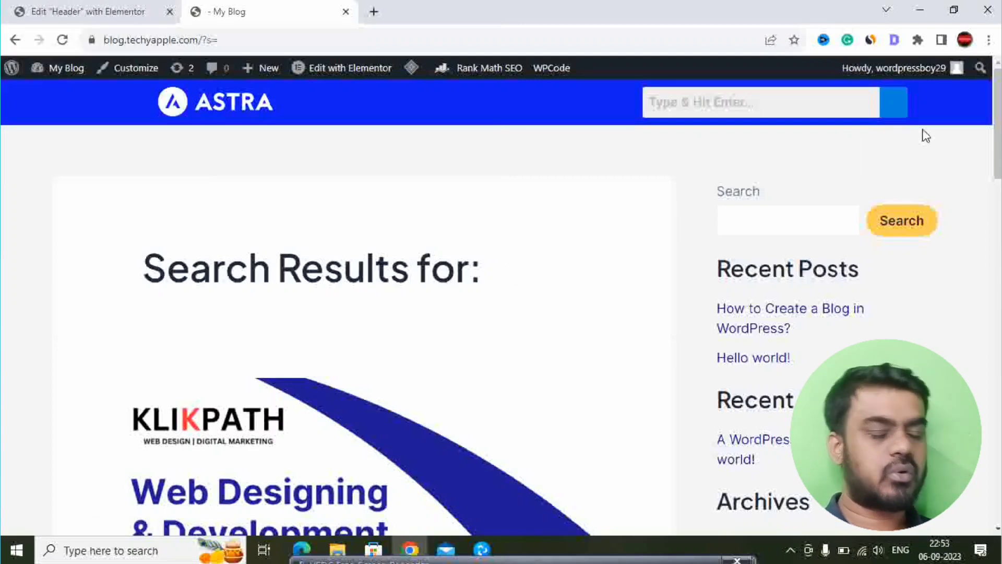
left_click(5, 12)
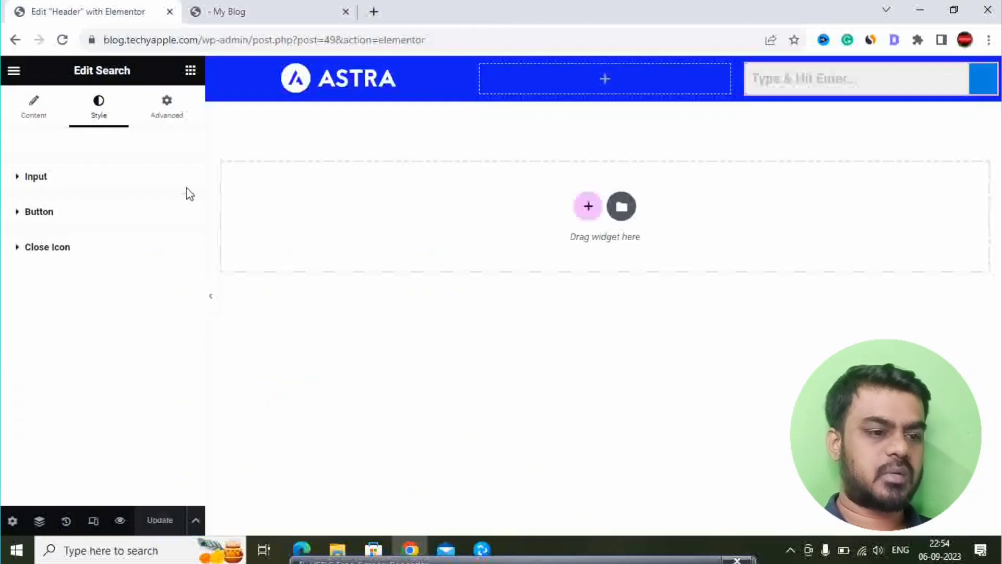
Step: Add a single-column section below the logo row and place the Navigation Menu widget in it
left_click(587, 207)
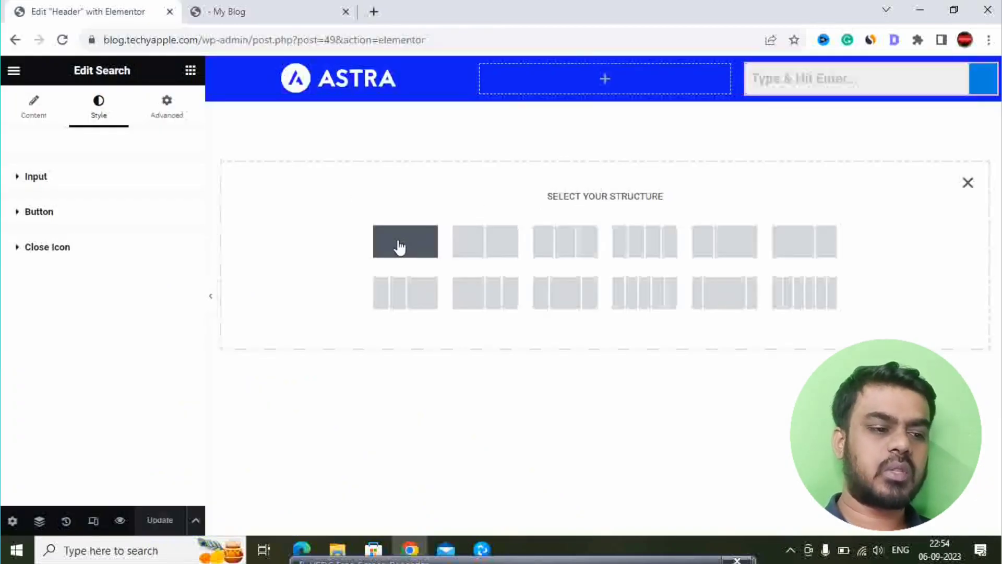
left_click(400, 247)
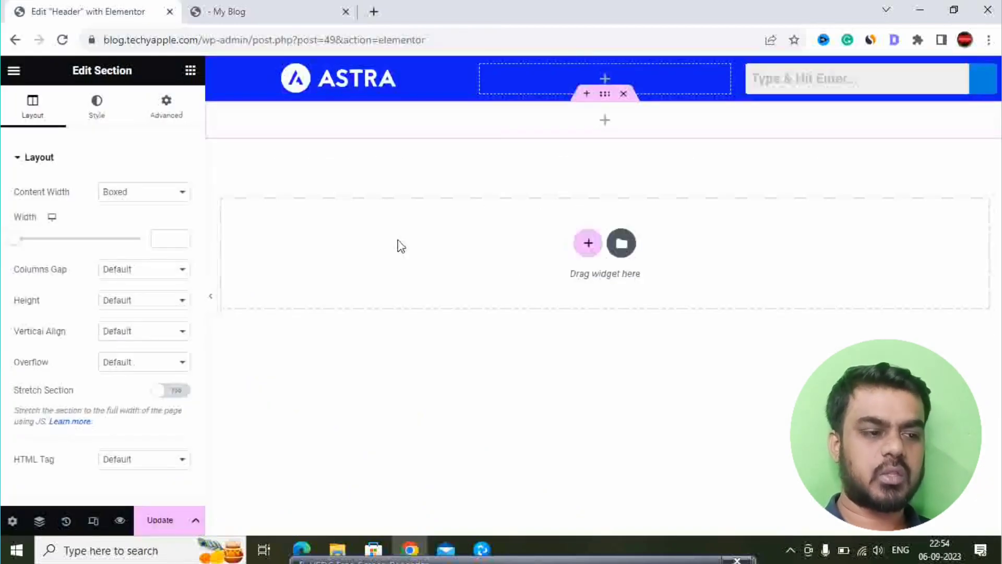
left_click(605, 121)
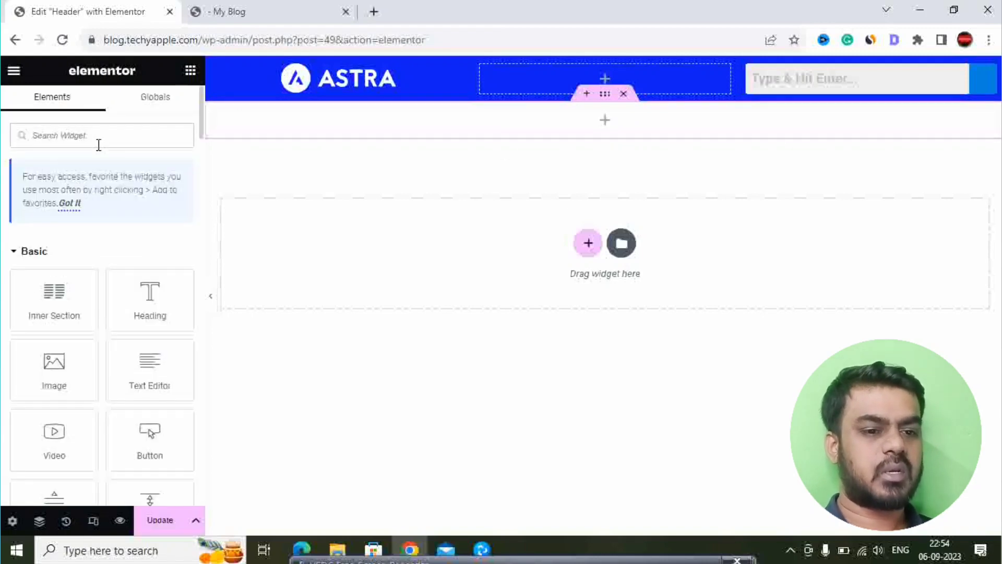
type("menu")
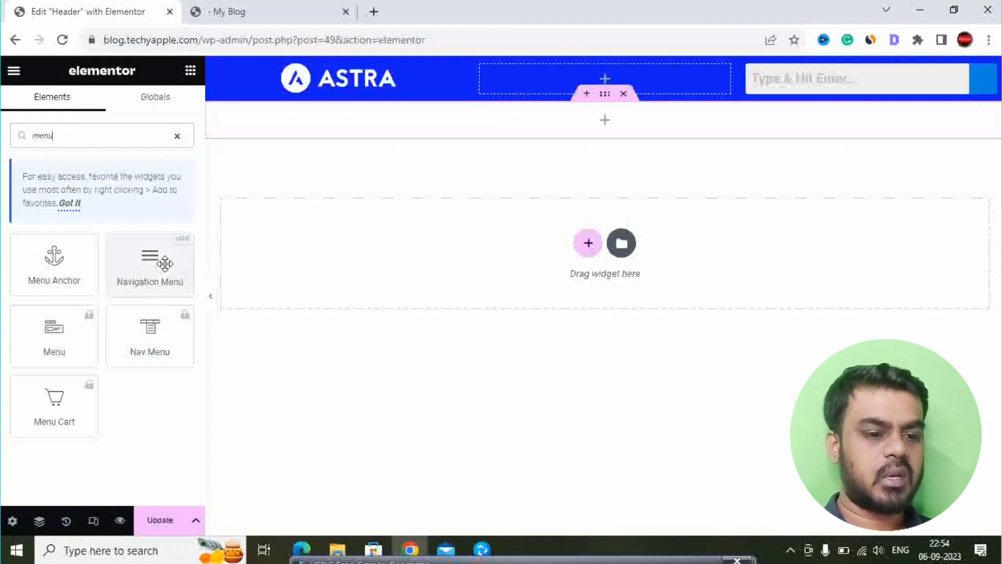
left_click_drag(150, 281, 543, 139)
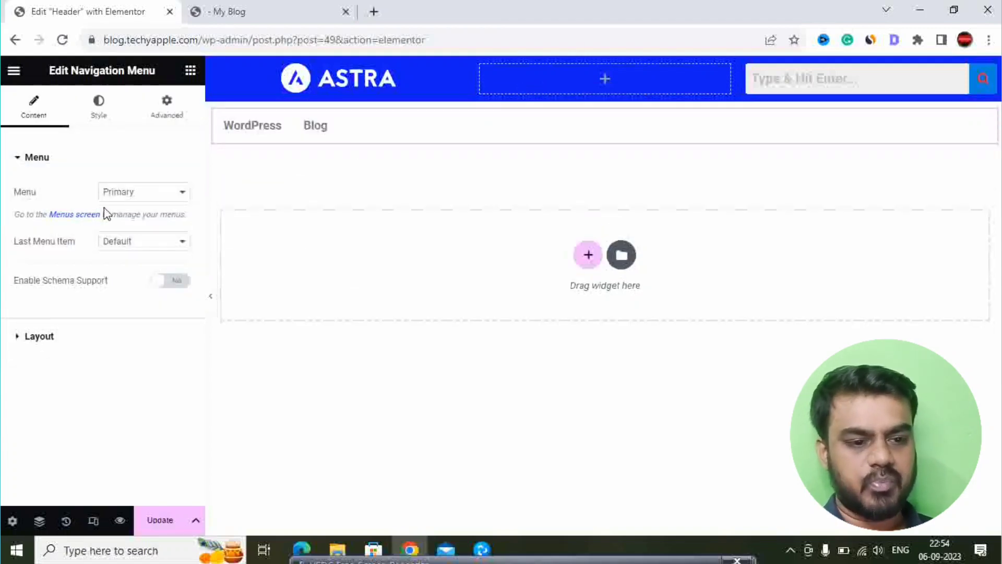
Step: Assign the Primary (2) menu to the navigation widget with the last menu item at Default, and center its alignment
left_click(142, 193)
left_click(137, 218)
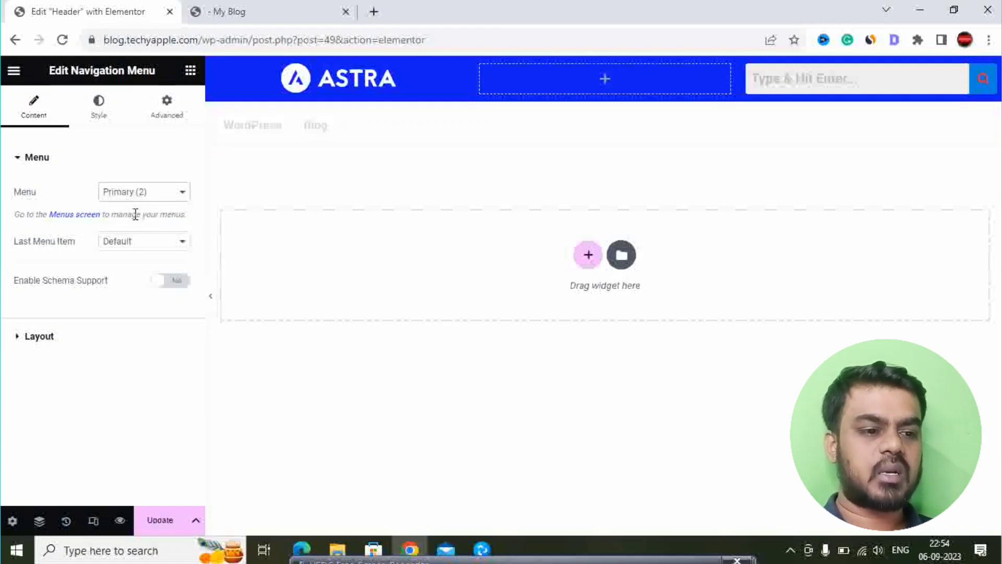
left_click(158, 244)
left_click(134, 261)
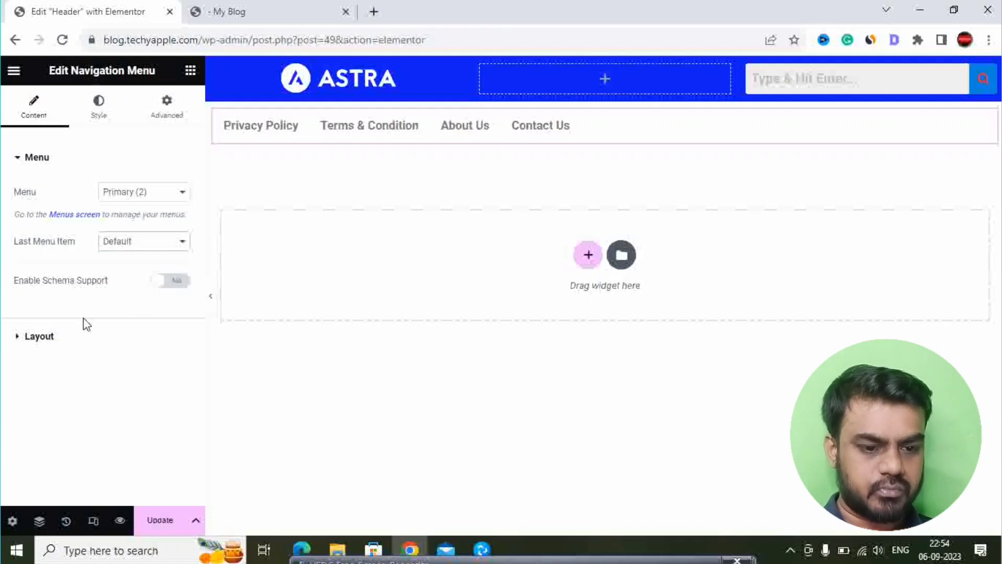
left_click(38, 163)
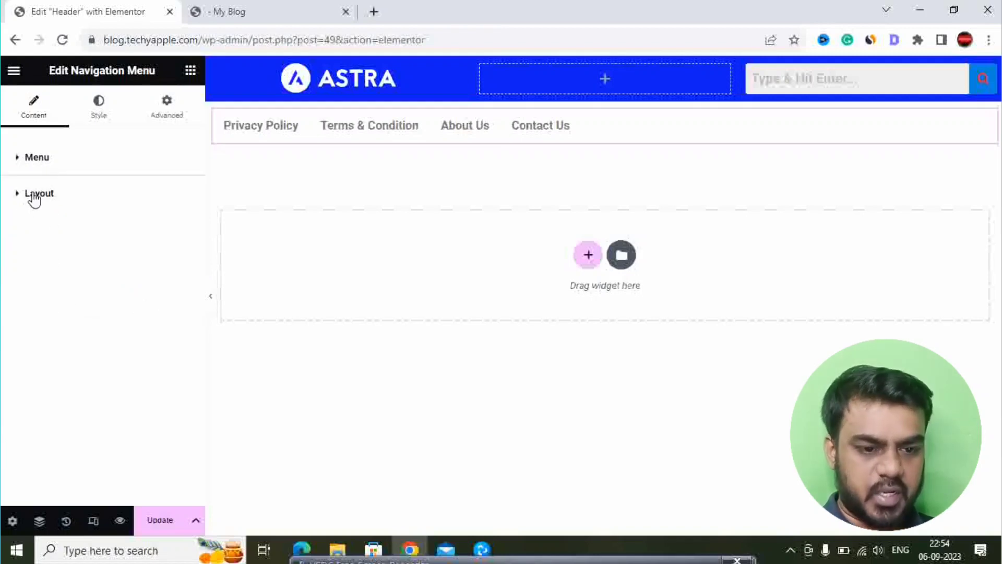
left_click(34, 198)
left_click(141, 259)
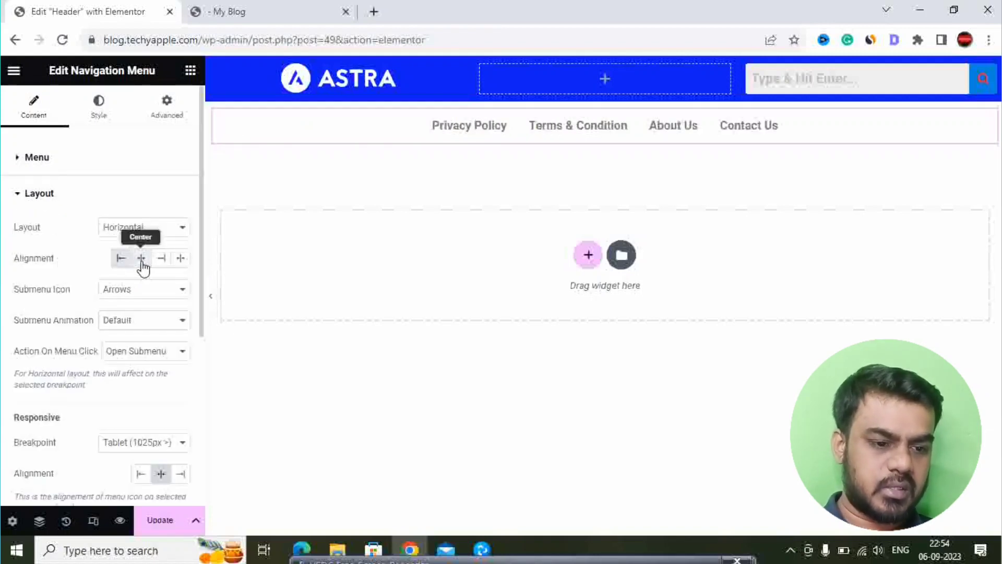
Step: Set the navigation menu's normal text color to black (#000000)
left_click(98, 130)
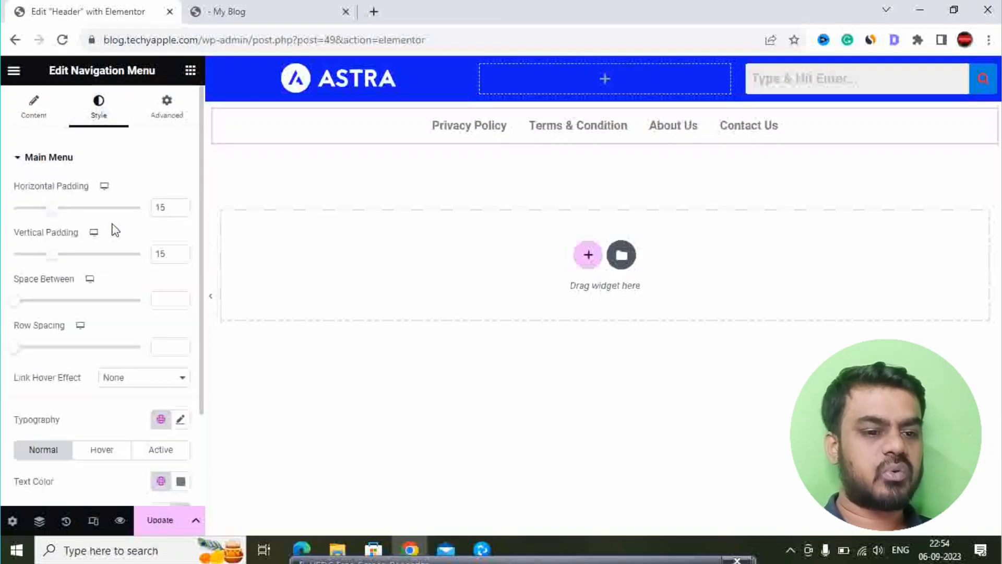
scroll(88, 274, "down", 2)
scroll(83, 322, "down", 1)
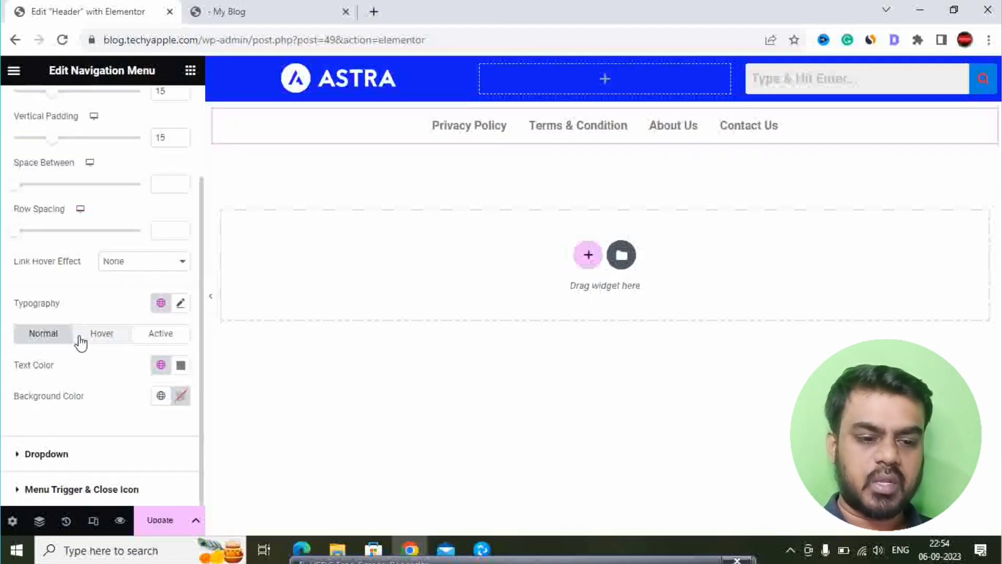
left_click(181, 365)
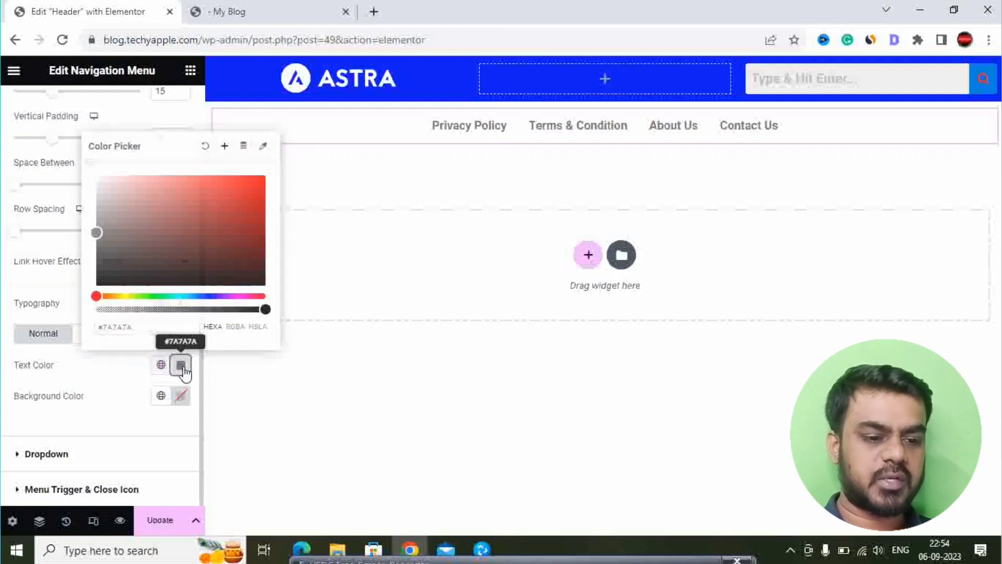
left_click_drag(96, 233, 94, 287)
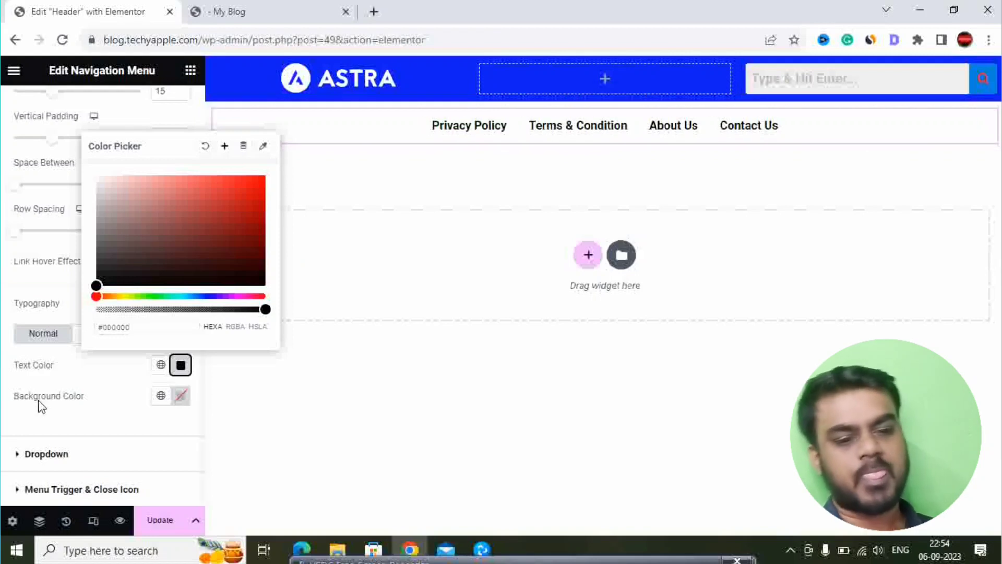
left_click(88, 383)
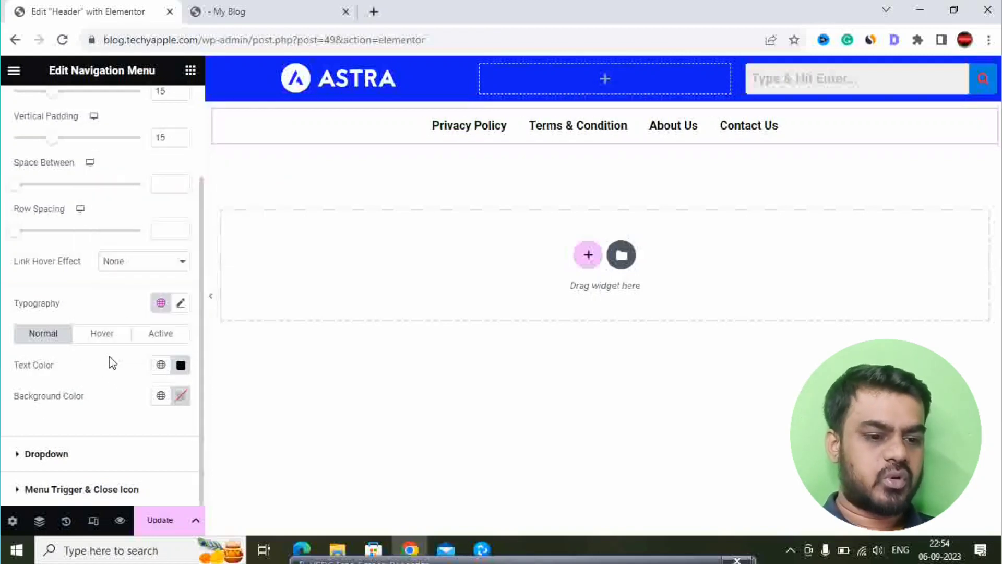
scroll(122, 402, "up", 3)
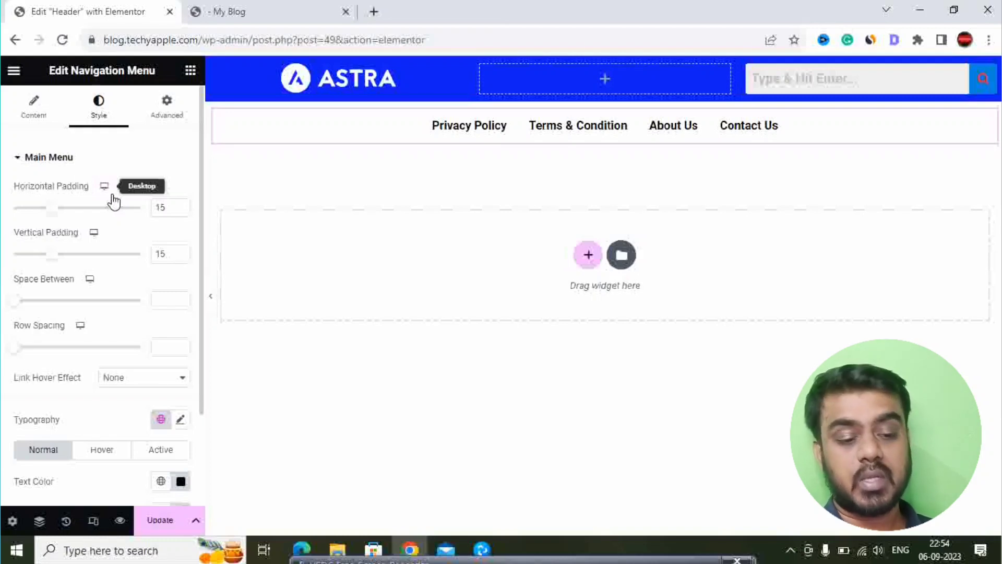
Step: Save the header and check the new navigation menu on the reloaded live blog page, returning to the editor
scroll(116, 200, "down", 3)
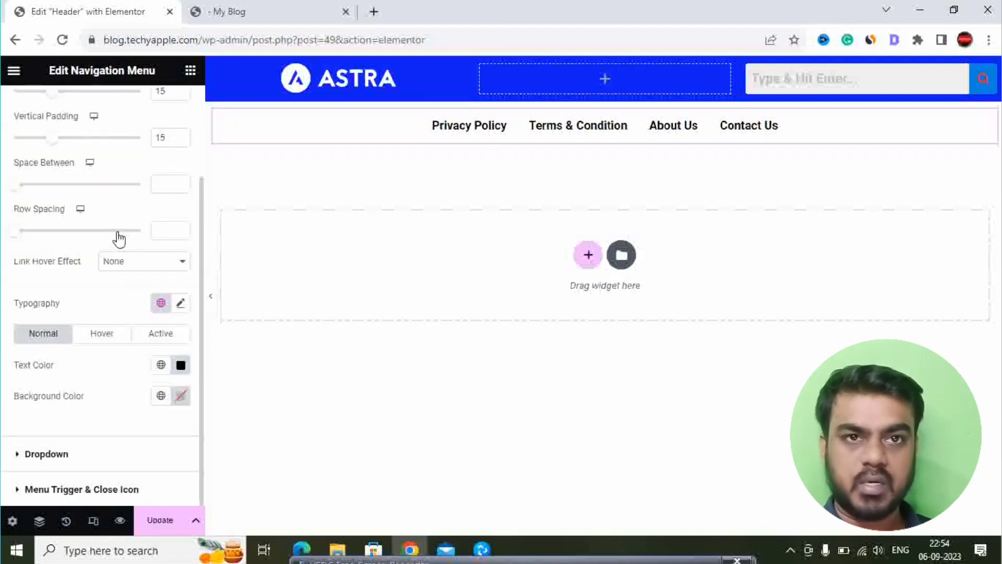
left_click(157, 520)
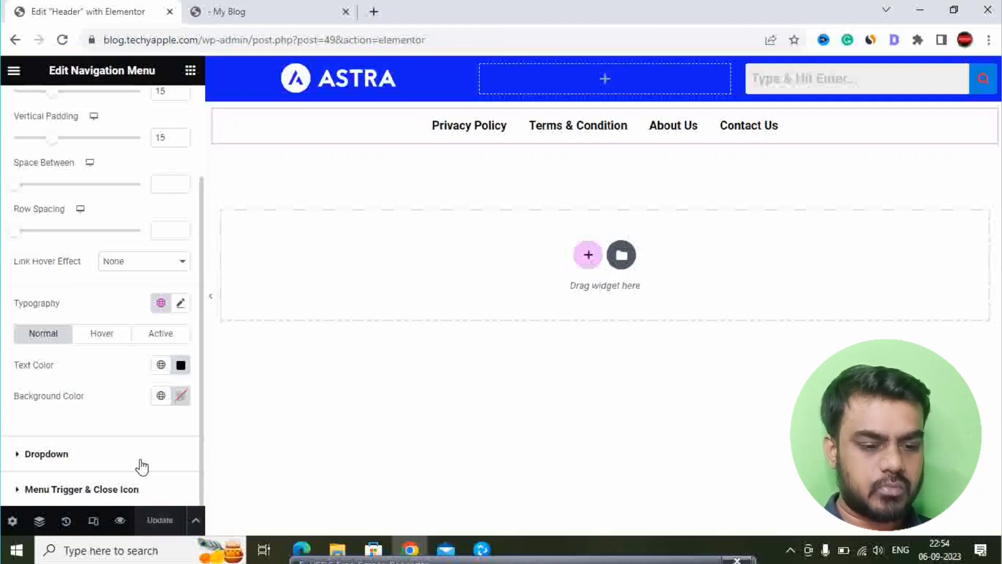
left_click(275, 15)
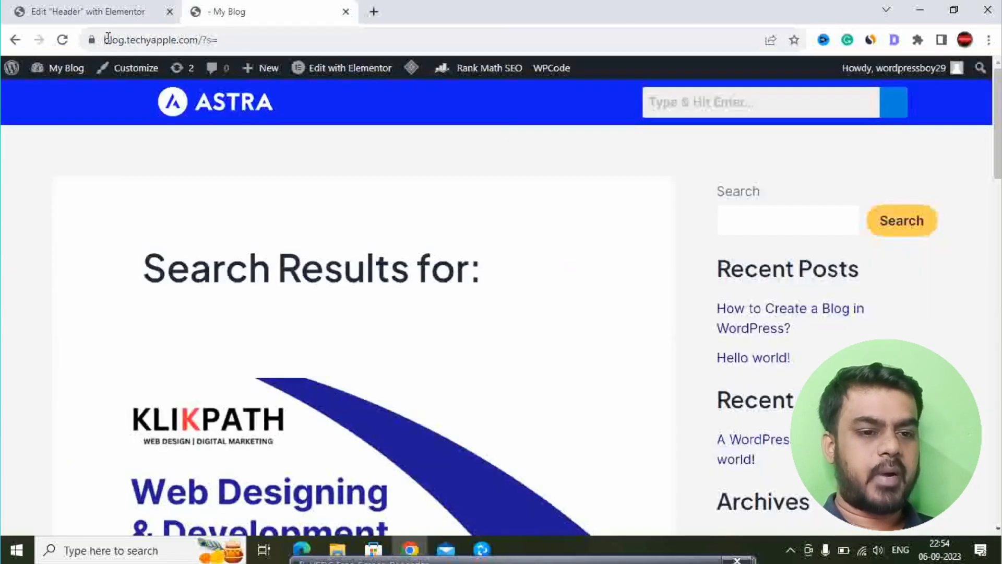
left_click(63, 40)
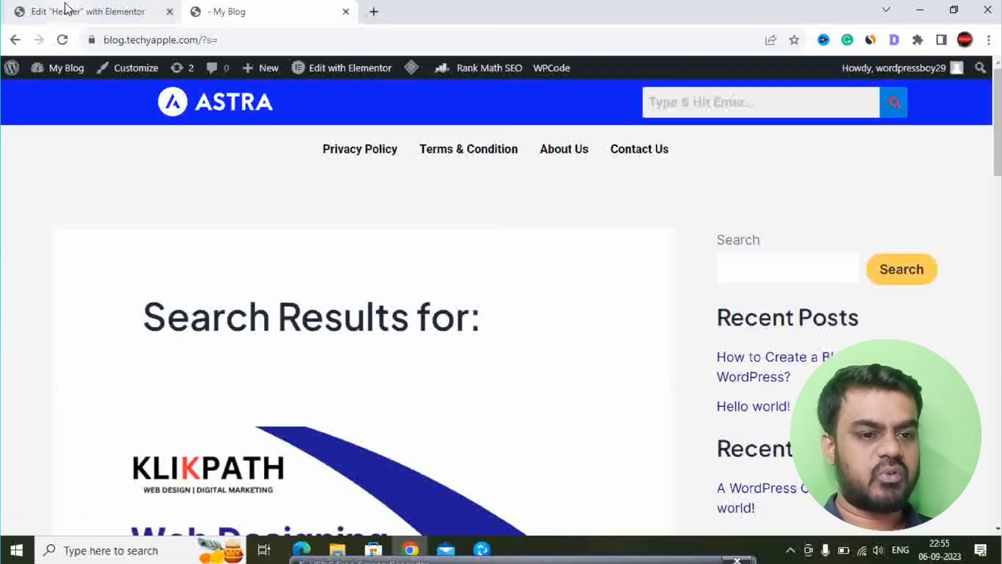
scroll(412, 204, "down", 10)
scroll(415, 208, "up", 10)
left_click(108, 12)
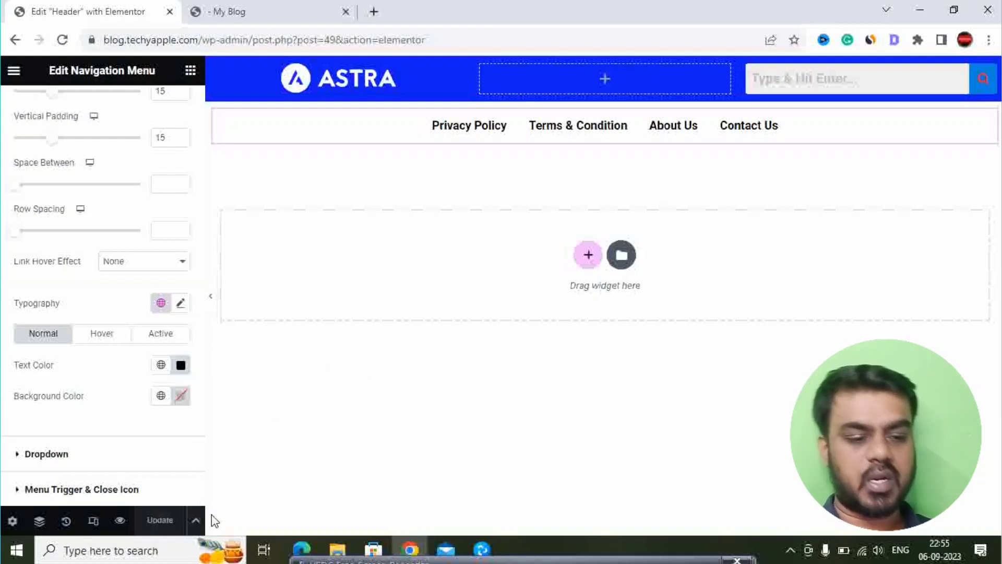
Step: Switch to the mobile preview and examine the navigation menu's Main Menu, Dropdown and Menu Trigger & Close Icon style settings
left_click(91, 524)
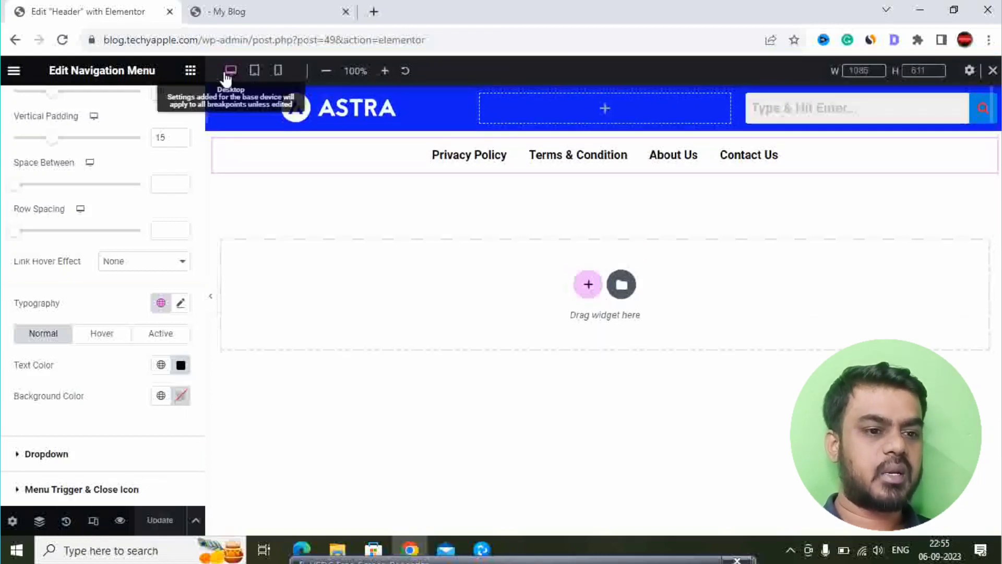
left_click(280, 73)
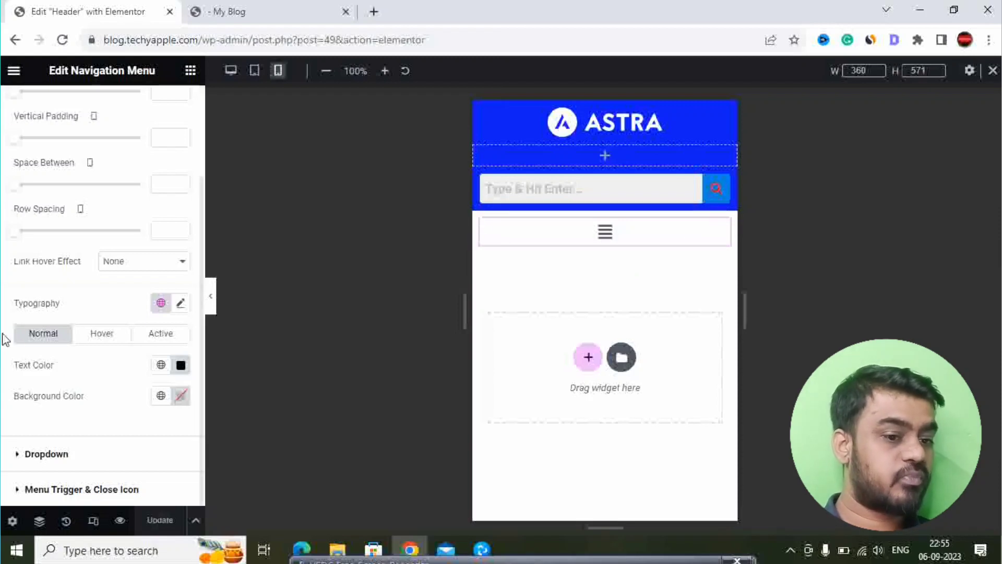
scroll(32, 364, "up", 3)
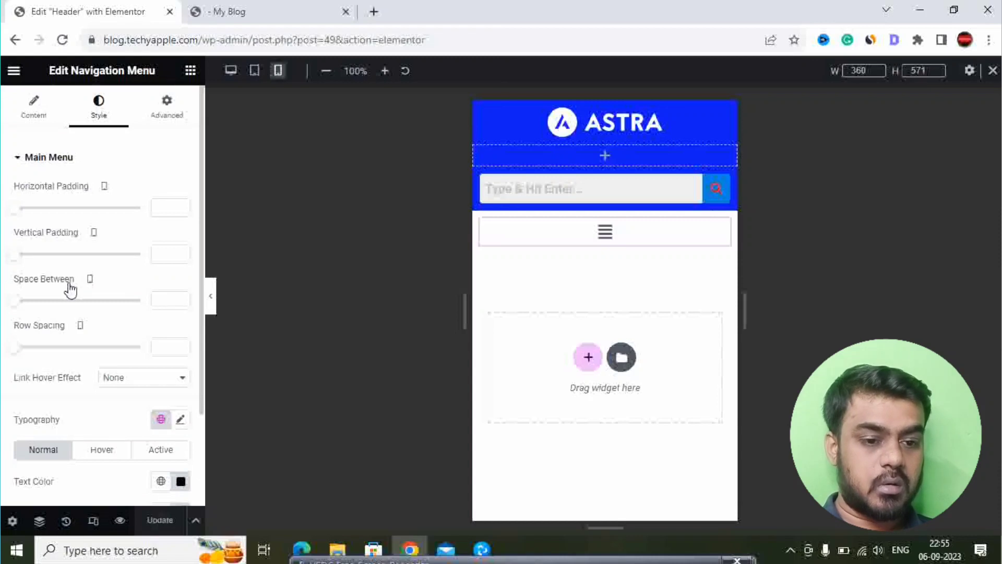
left_click(20, 164)
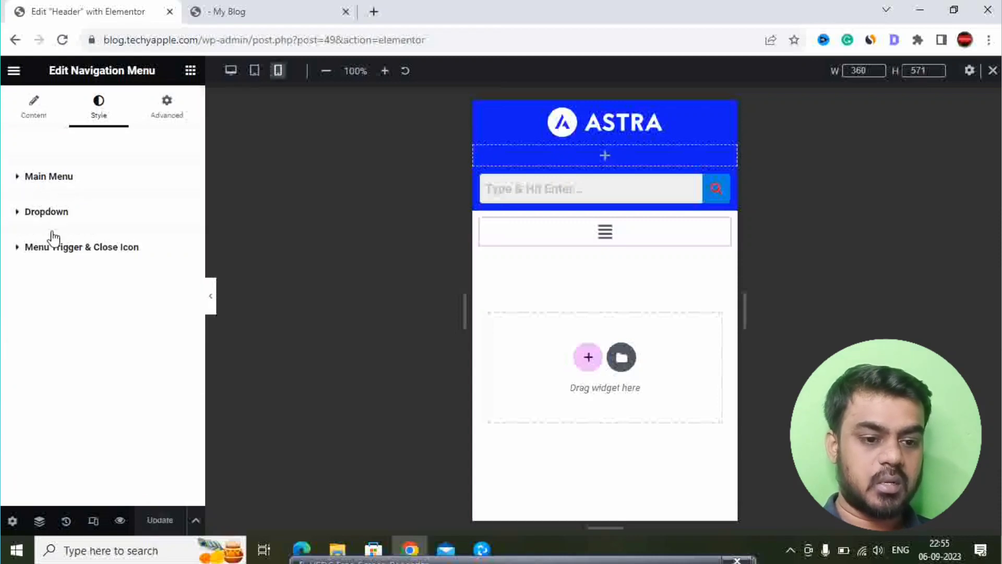
left_click(28, 215)
left_click(32, 214)
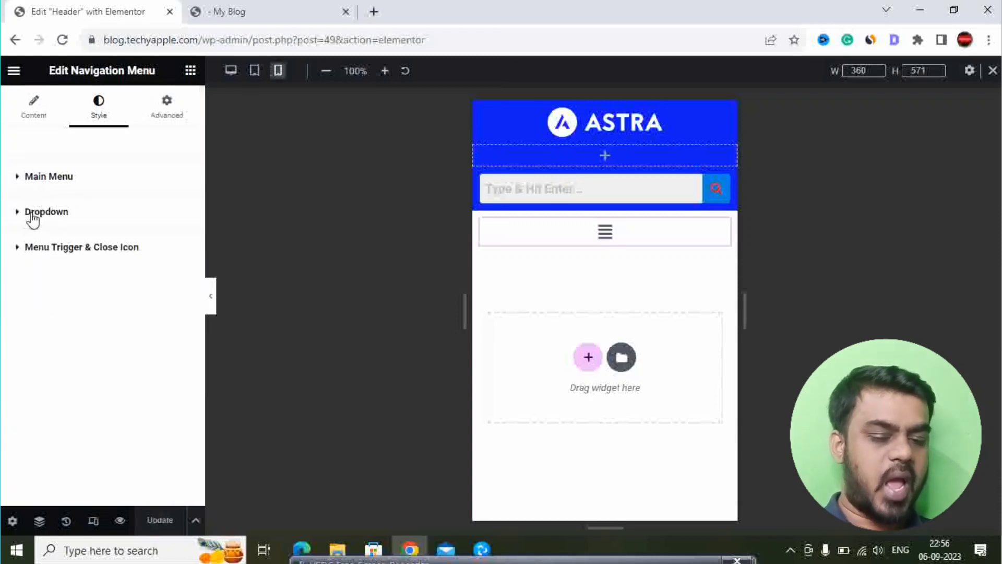
left_click(34, 251)
scroll(84, 319, "down", 1)
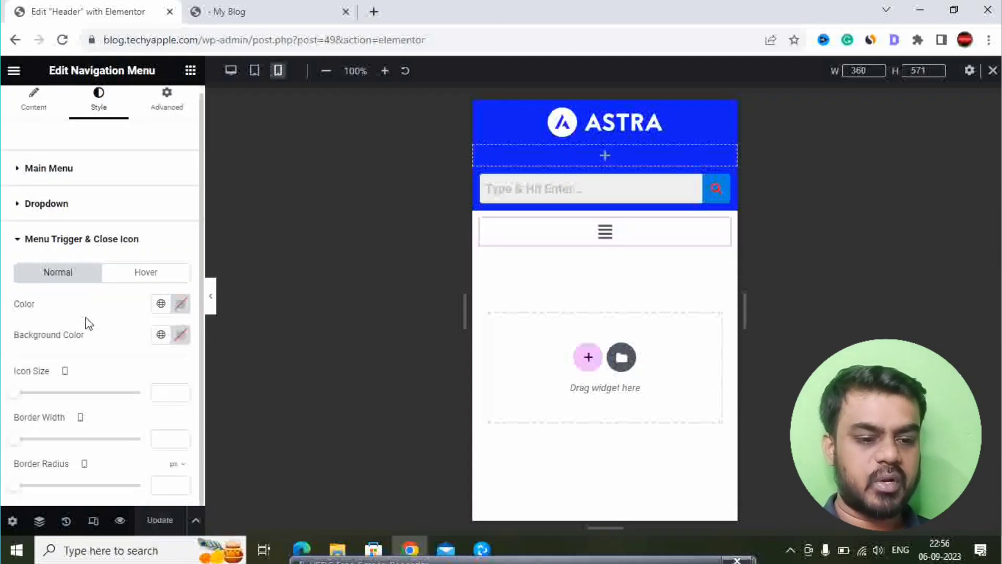
scroll(92, 380, "up", 1)
left_click(78, 245)
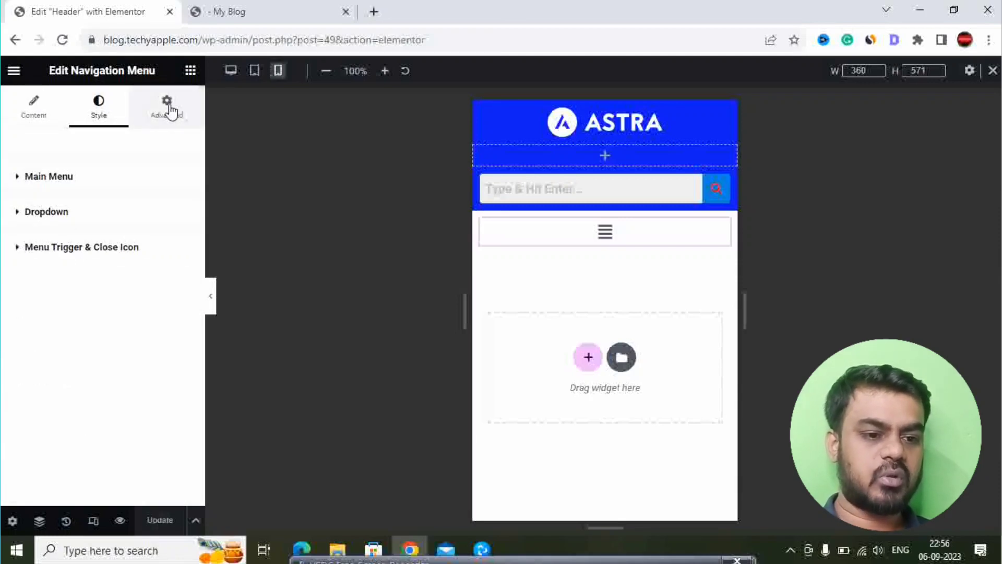
Step: Unlink the navigation menu's margin values for mobile and set the right margin to 250 px
left_click(166, 118)
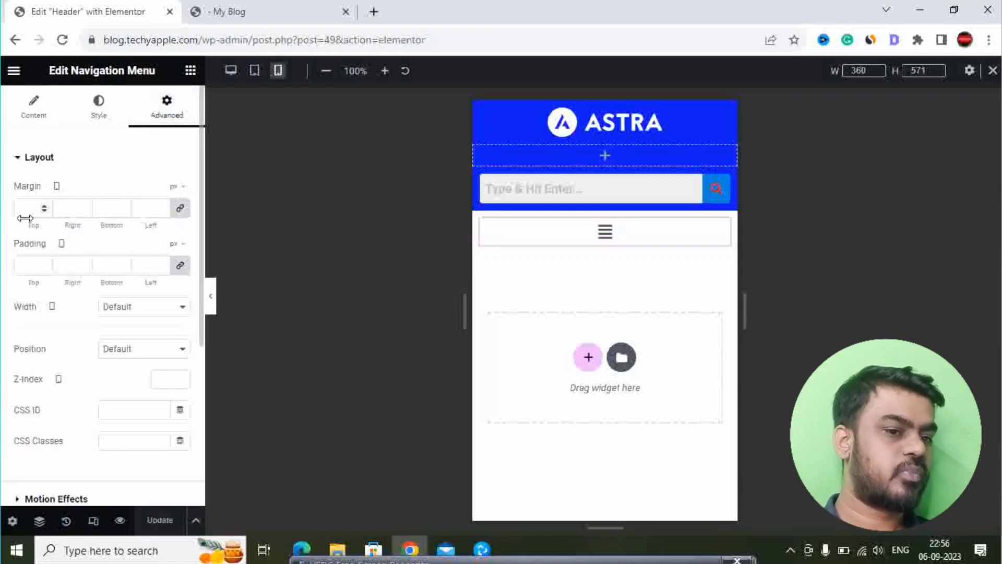
left_click(179, 209)
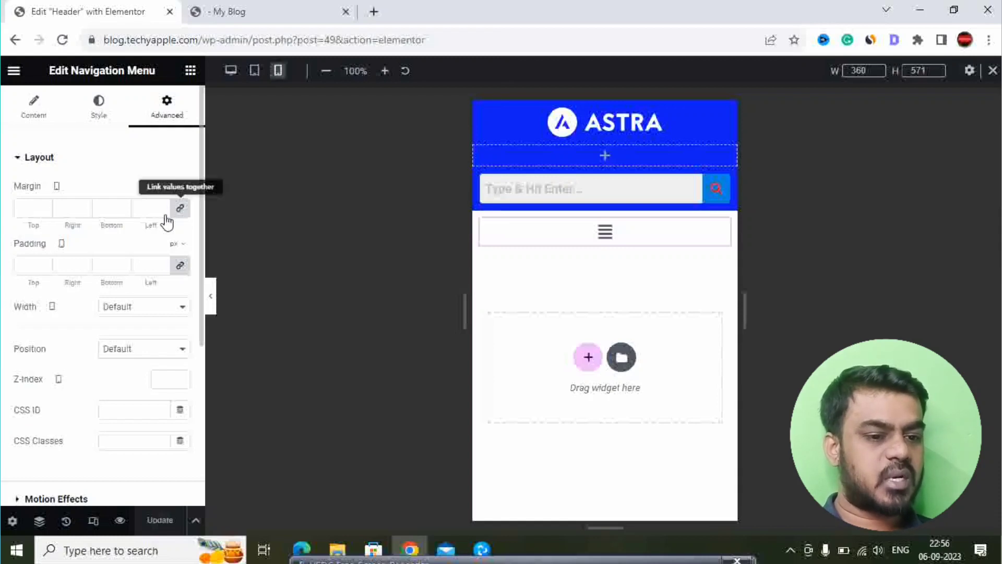
left_click(87, 206)
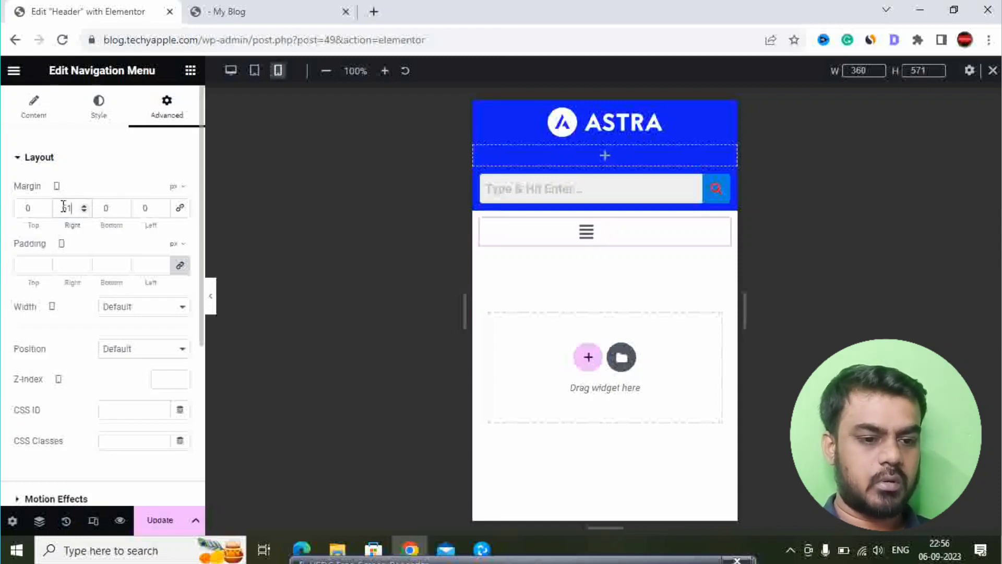
double_click(73, 207)
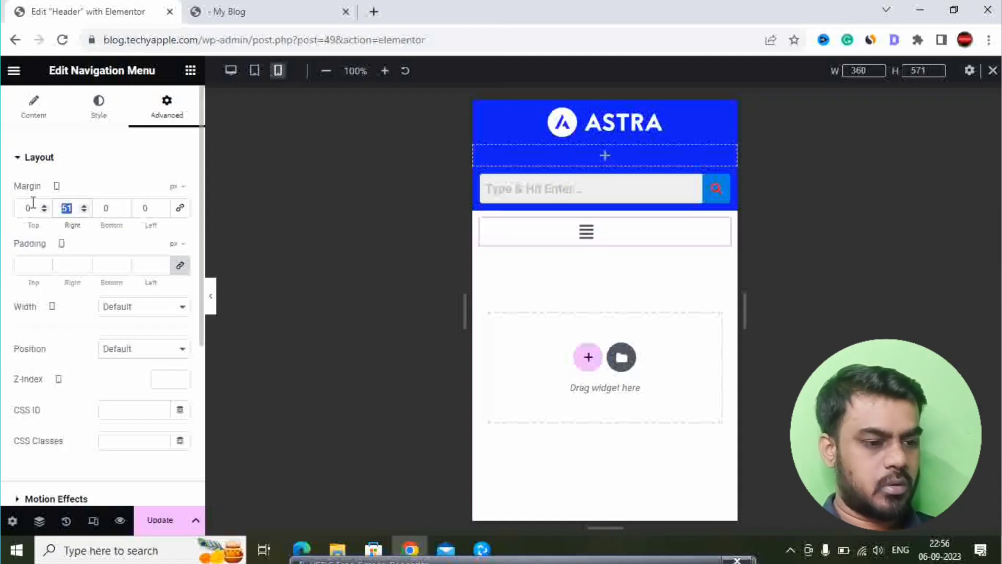
type("150")
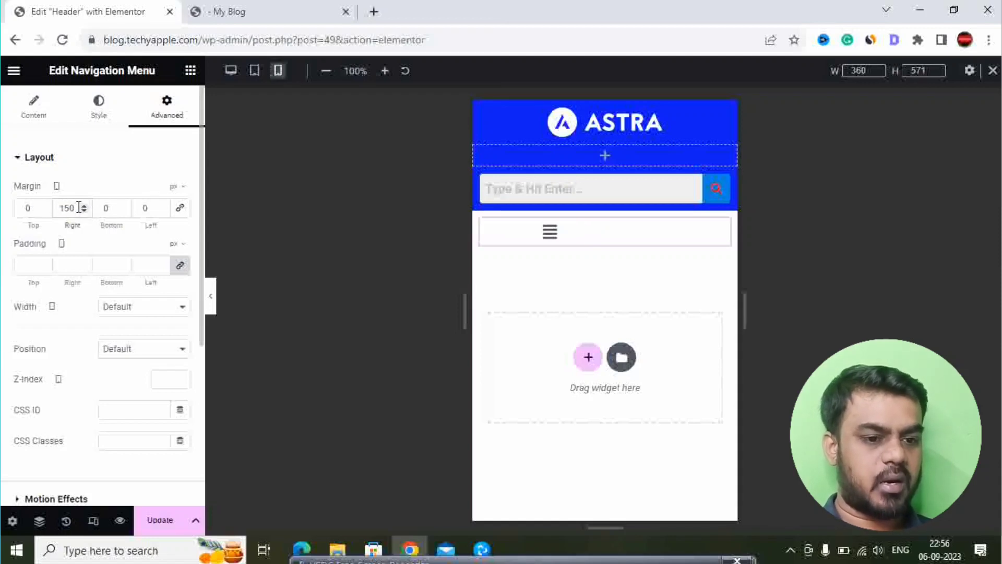
left_click_drag(79, 207, 58, 204)
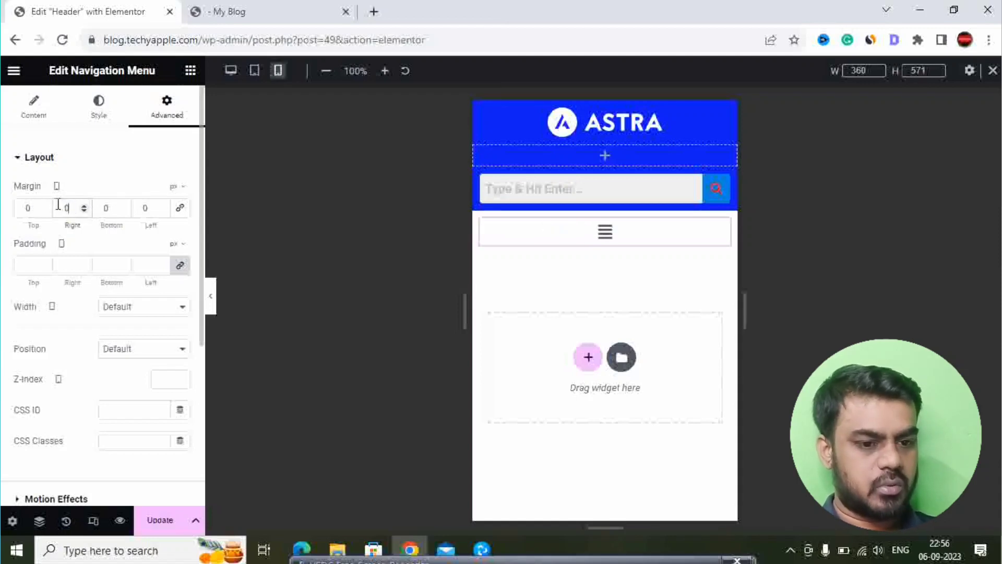
type("250")
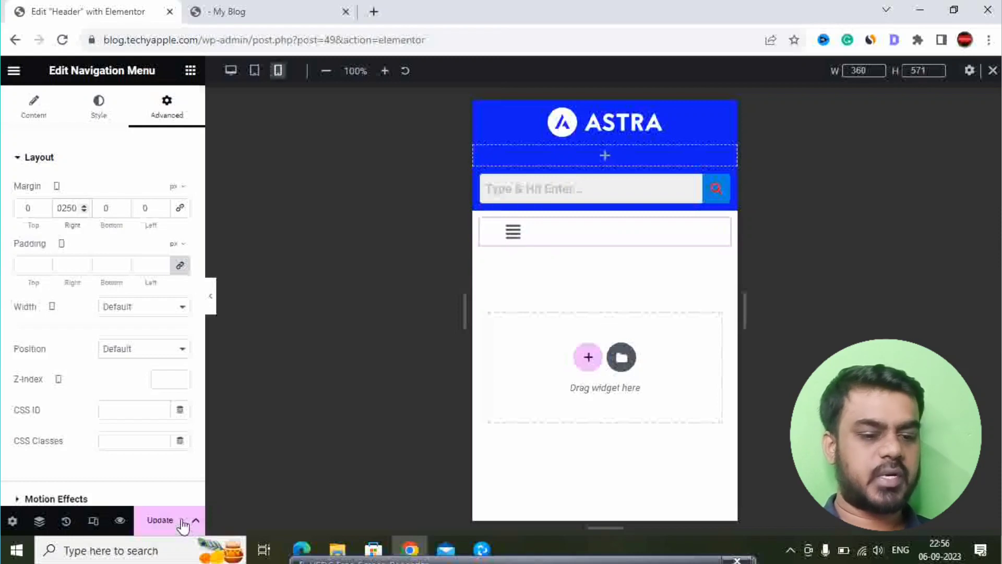
Step: Save the header, return to the desktop preview and switch to the live blog page
left_click(159, 520)
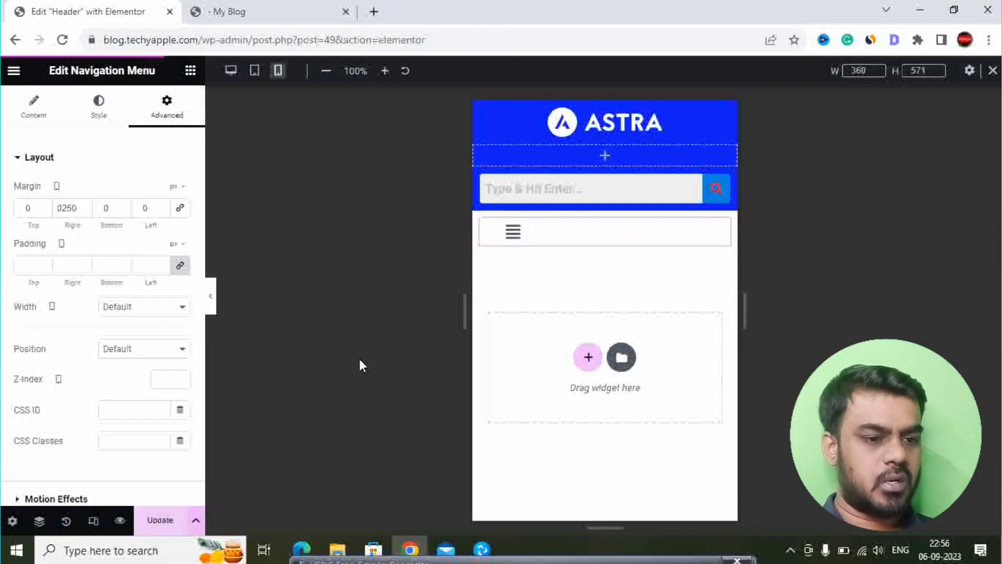
left_click(231, 72)
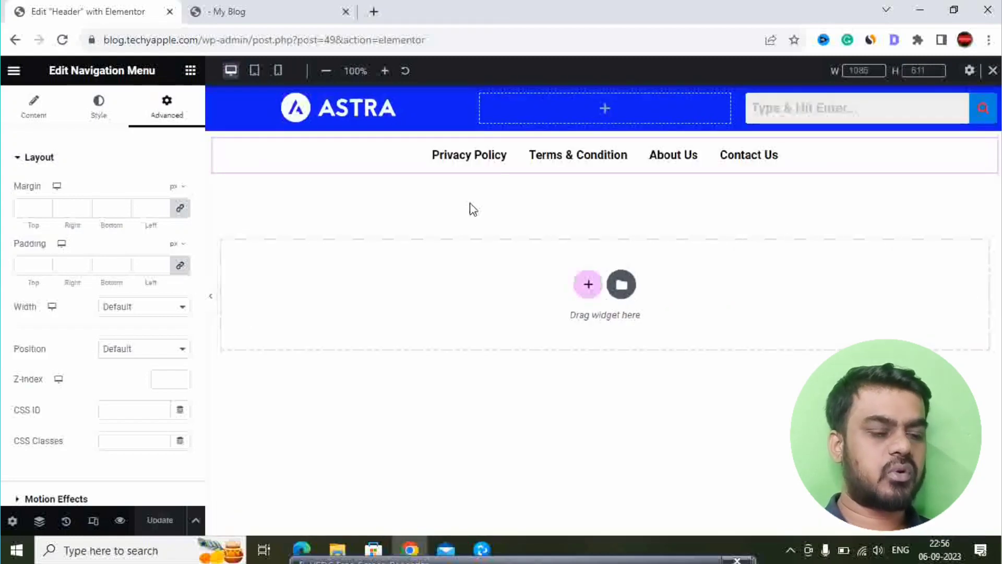
left_click(222, 13)
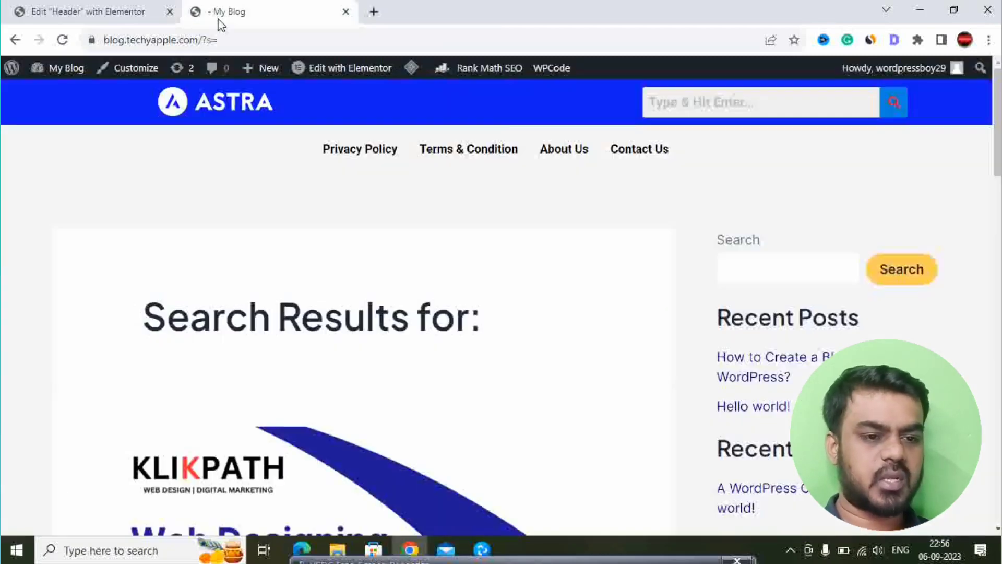